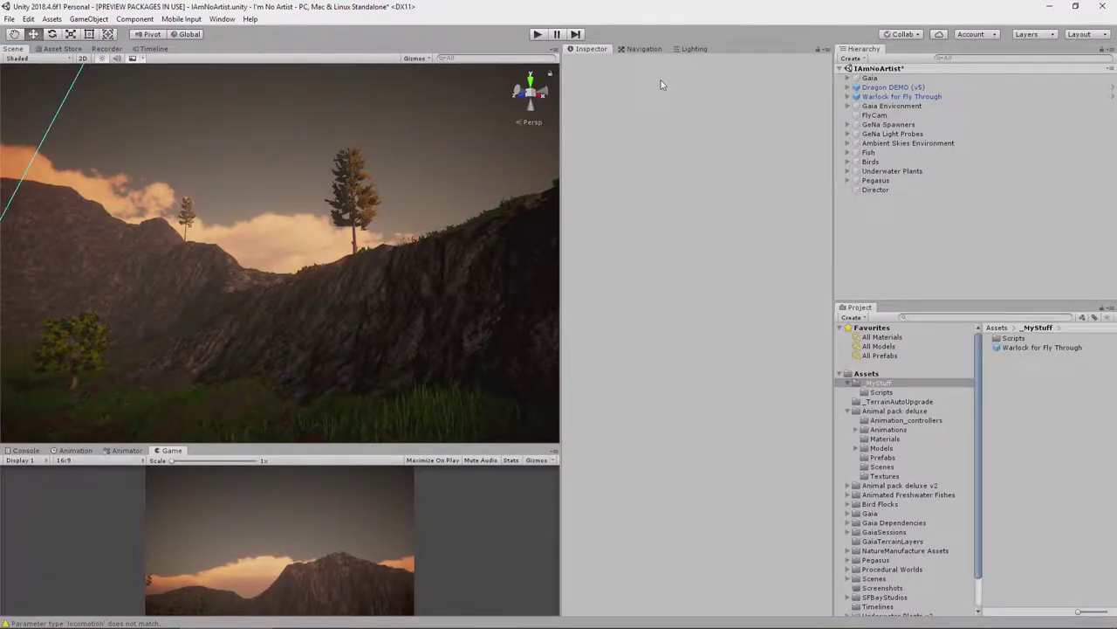
# Step: Fly the Scene camera down into the flowery meadow
pyautogui.moveTo(390, 242); pyautogui.dragTo(318, 340, button='right')
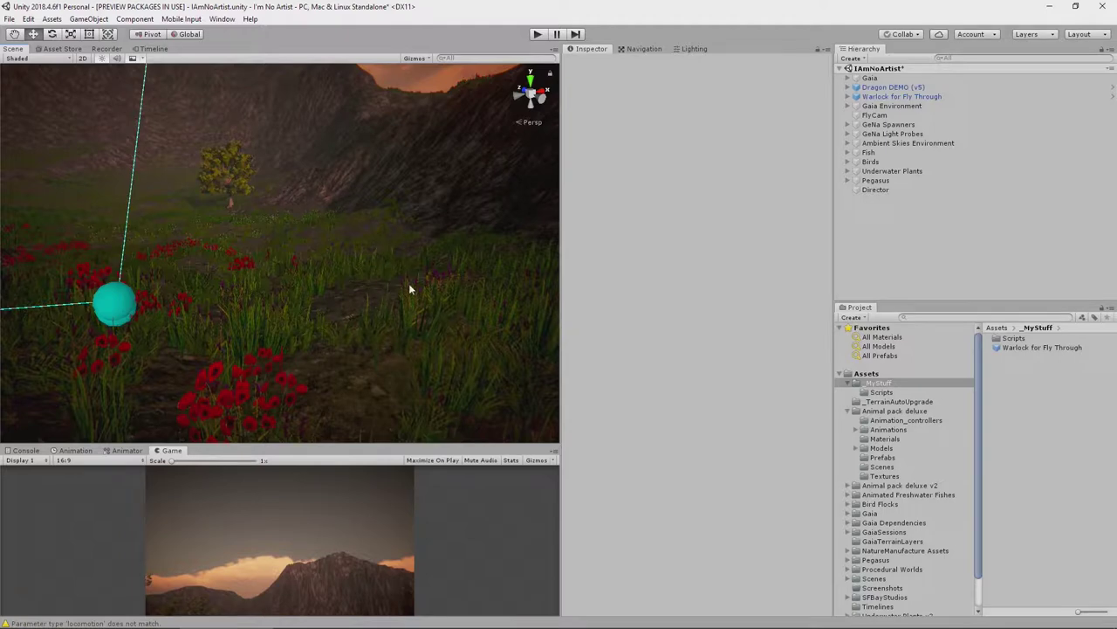
# Step: Bring up the Asset Store showing the Underwater life deluxe package
pyautogui.click(72, 49)
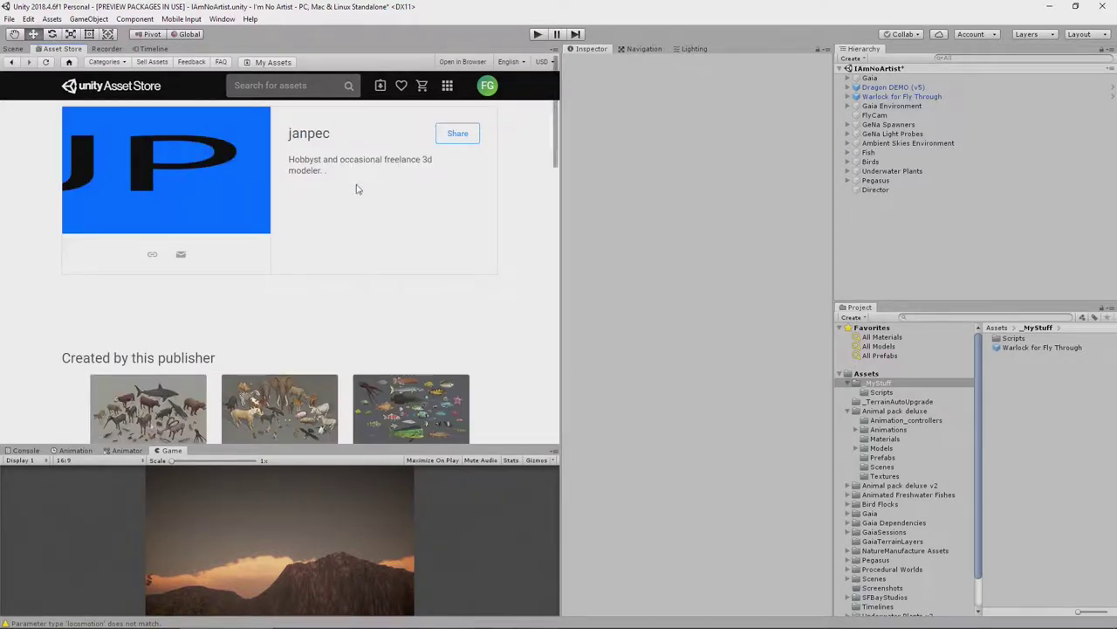
# Step: Look through the janpec publisher page and the Animal pack deluxe package, then return to the meadow Scene view
pyautogui.scroll(-2, 262, 222)
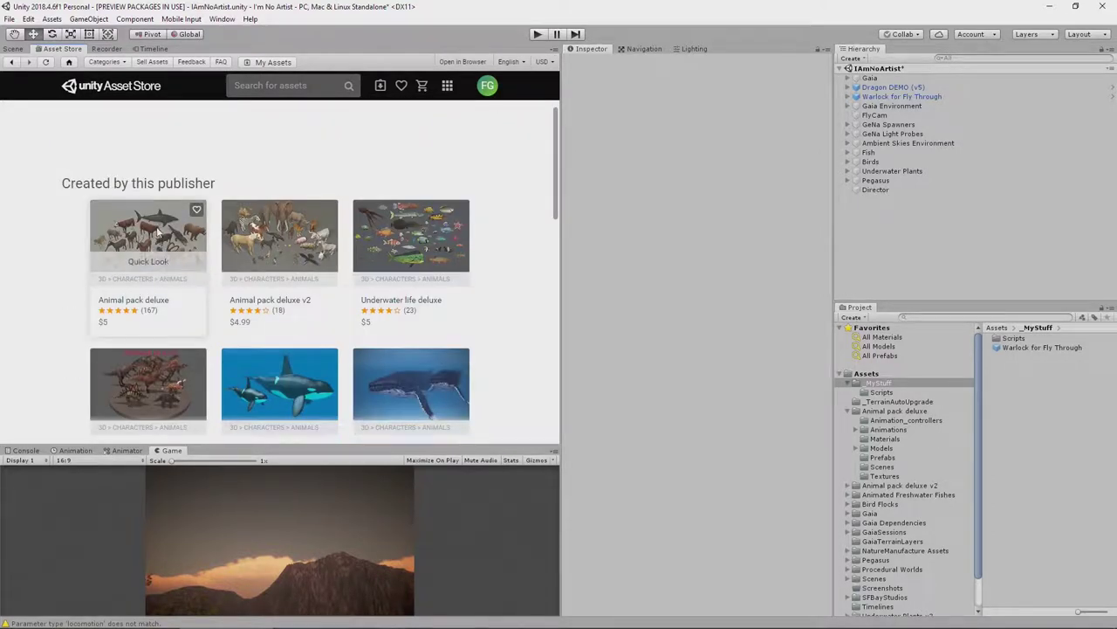
pyautogui.click(193, 264)
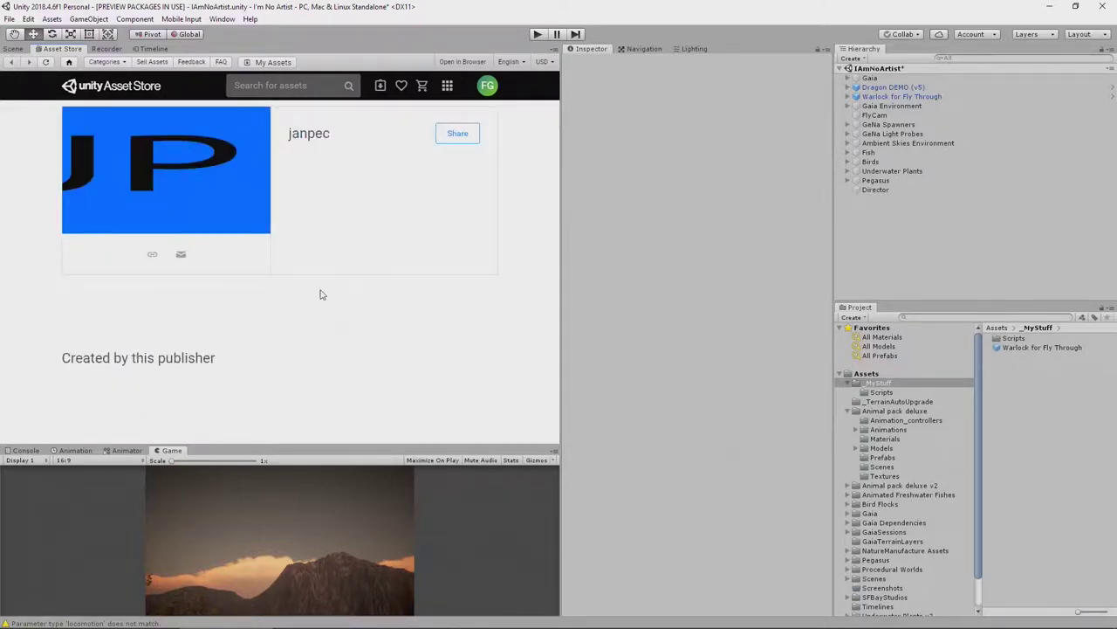
pyautogui.scroll(-2, 311, 309)
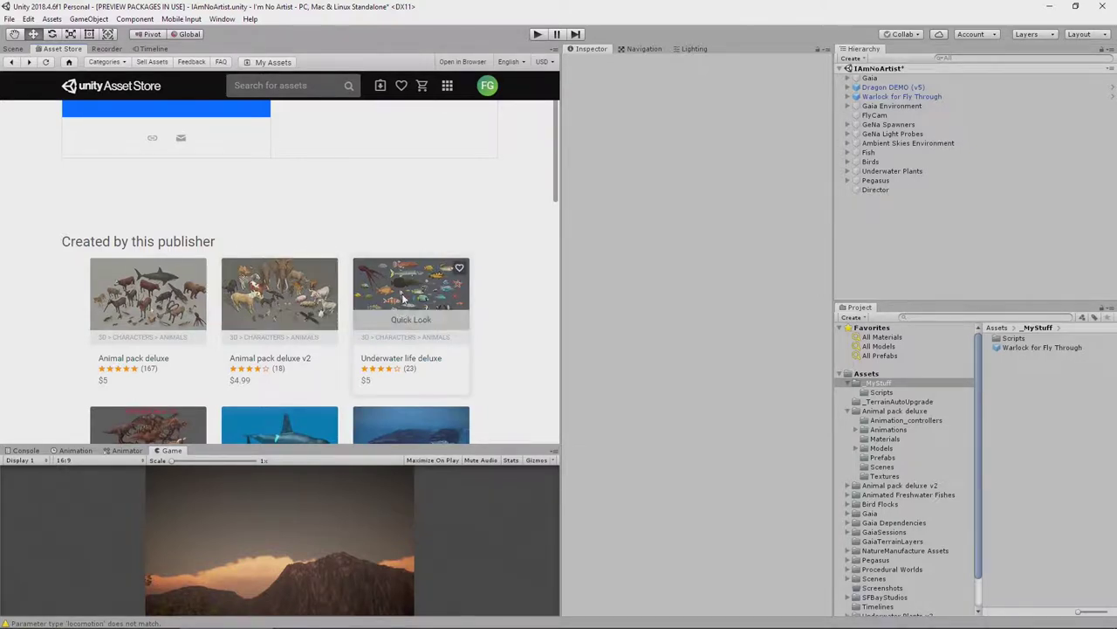
pyautogui.scroll(-2, 402, 301)
pyautogui.scroll(-3, 394, 297)
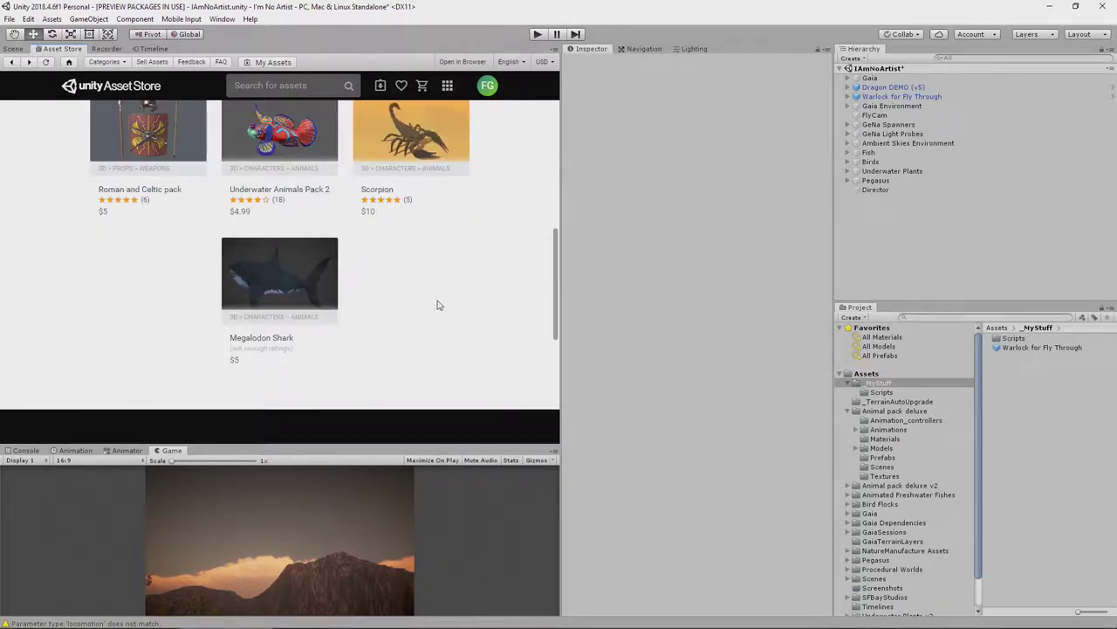
pyautogui.scroll(3, 441, 304)
pyautogui.click(438, 304)
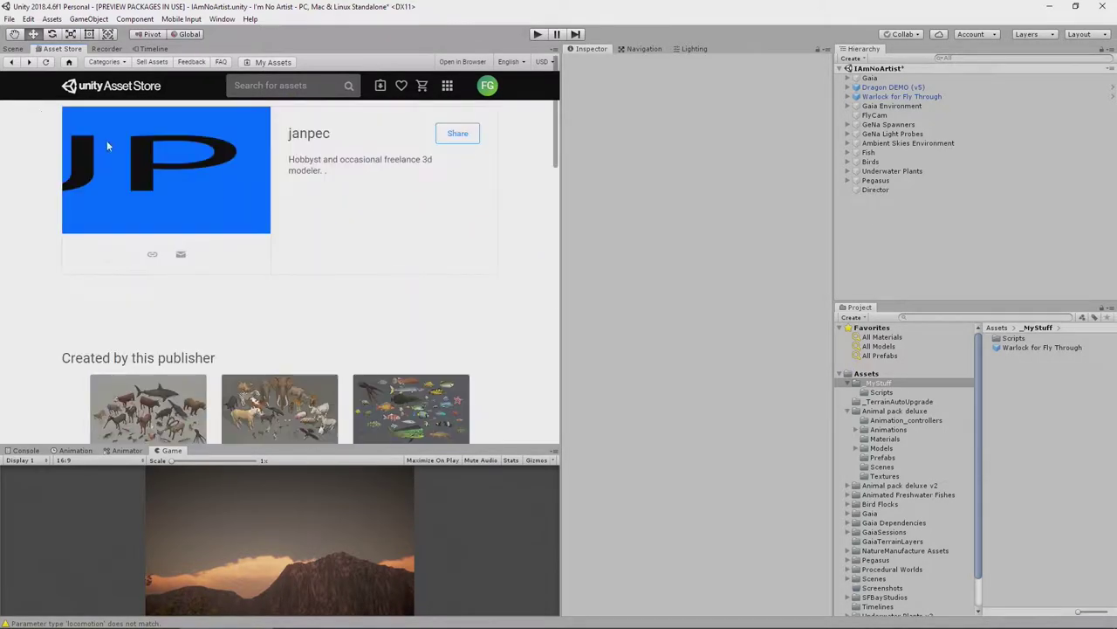
pyautogui.click(8, 50)
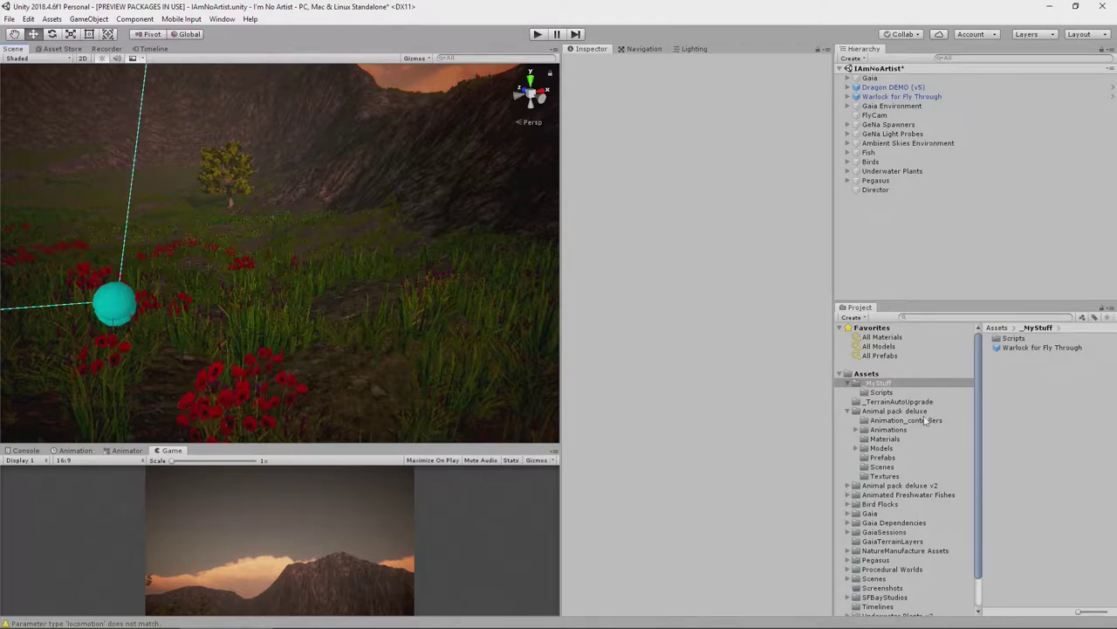
# Step: Place Wolf_prefab and Deer_prefab from Animal pack deluxe/Prefabs into the meadow
pyautogui.click(896, 412)
pyautogui.doubleClick(1021, 375)
pyautogui.scroll(-3, 1061, 421)
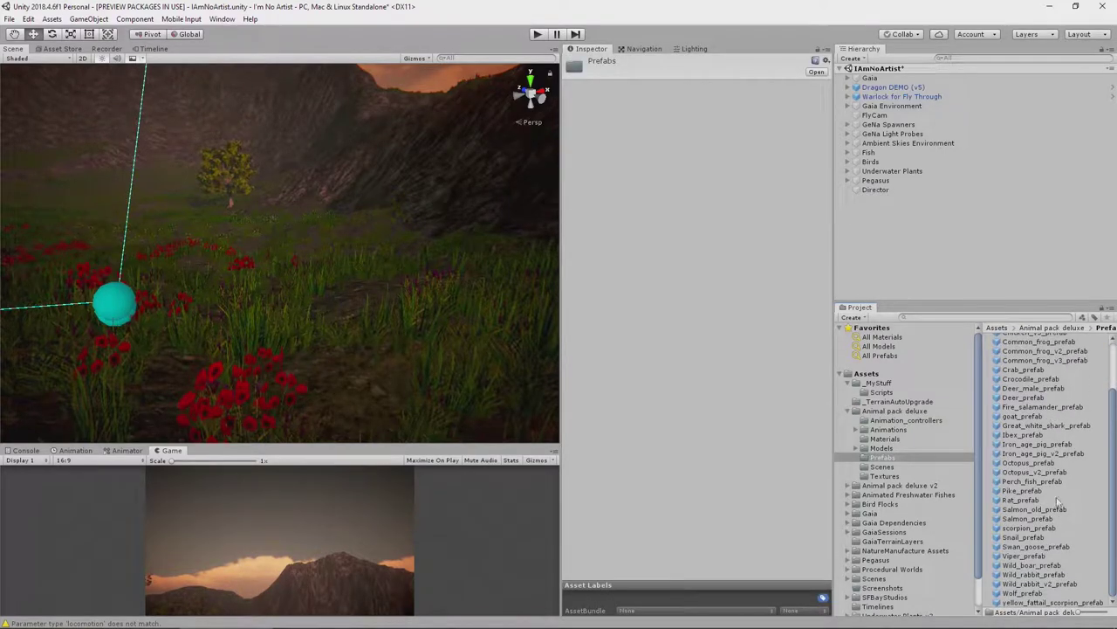
pyautogui.moveTo(1023, 594); pyautogui.dragTo(266, 363)
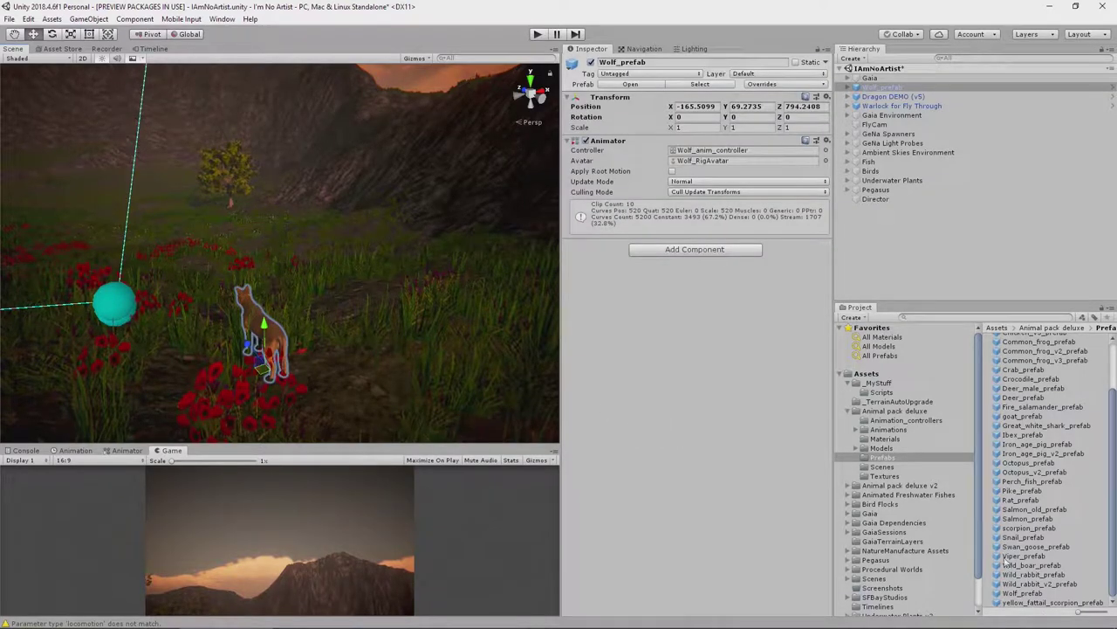
pyautogui.scroll(2, 1038, 599)
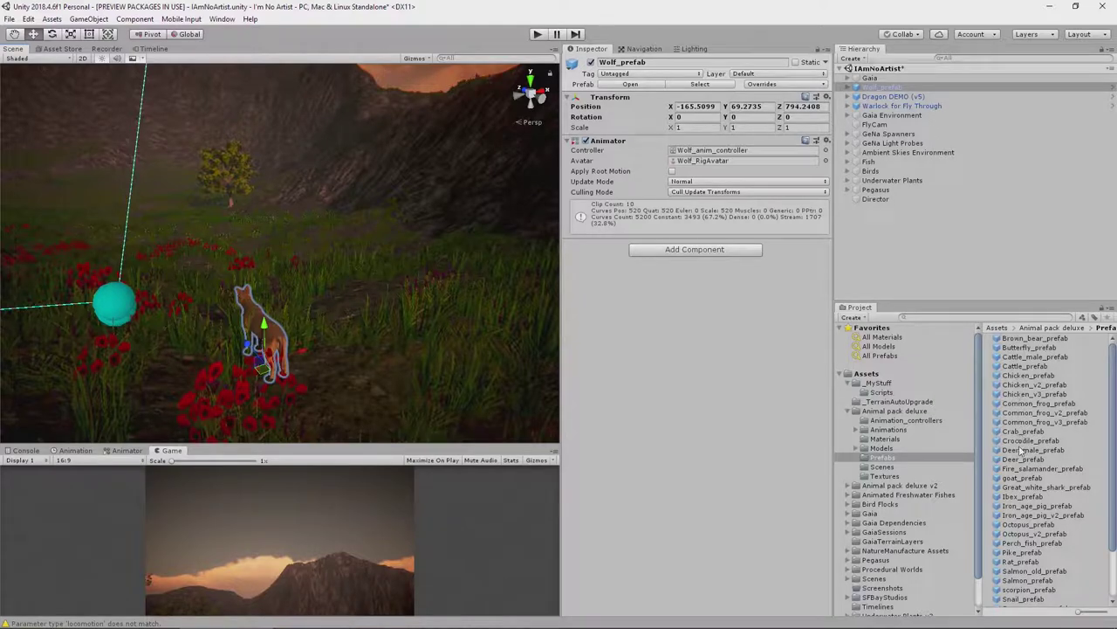
pyautogui.moveTo(1022, 459); pyautogui.dragTo(344, 323)
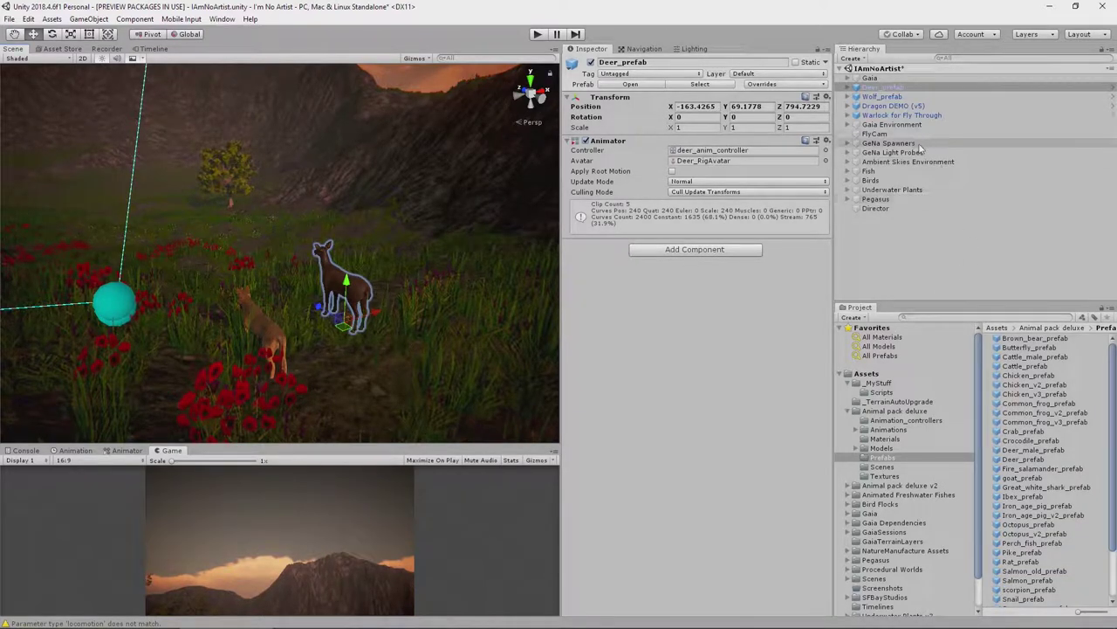
# Step: Create an empty GameObject named 'Wolves' in the Hierarchy
pyautogui.rightClick(869, 235)
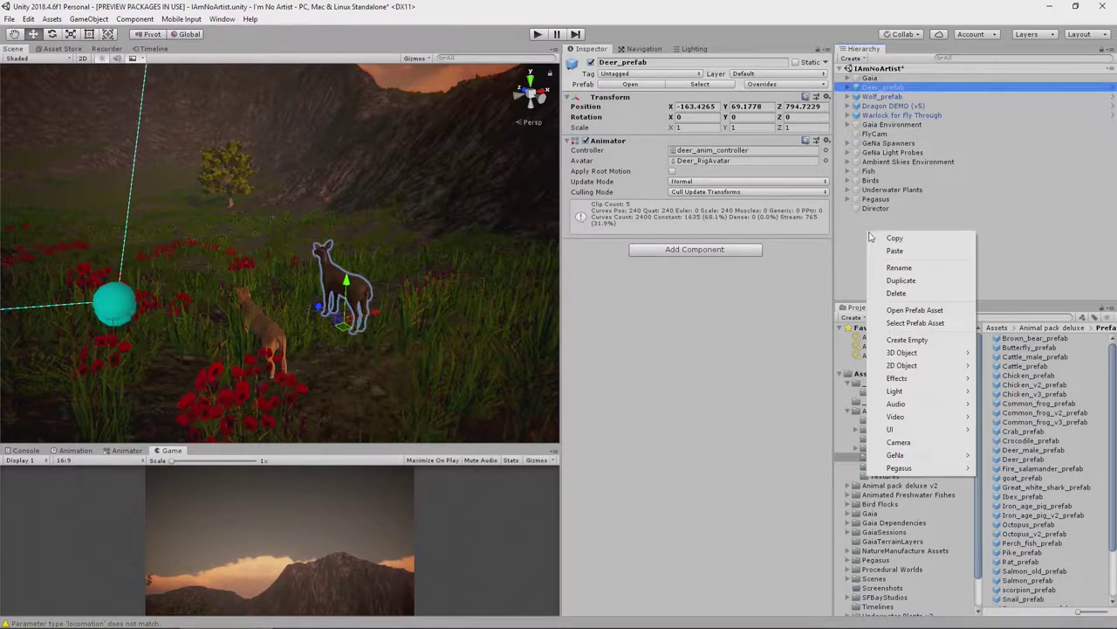
pyautogui.click(907, 342)
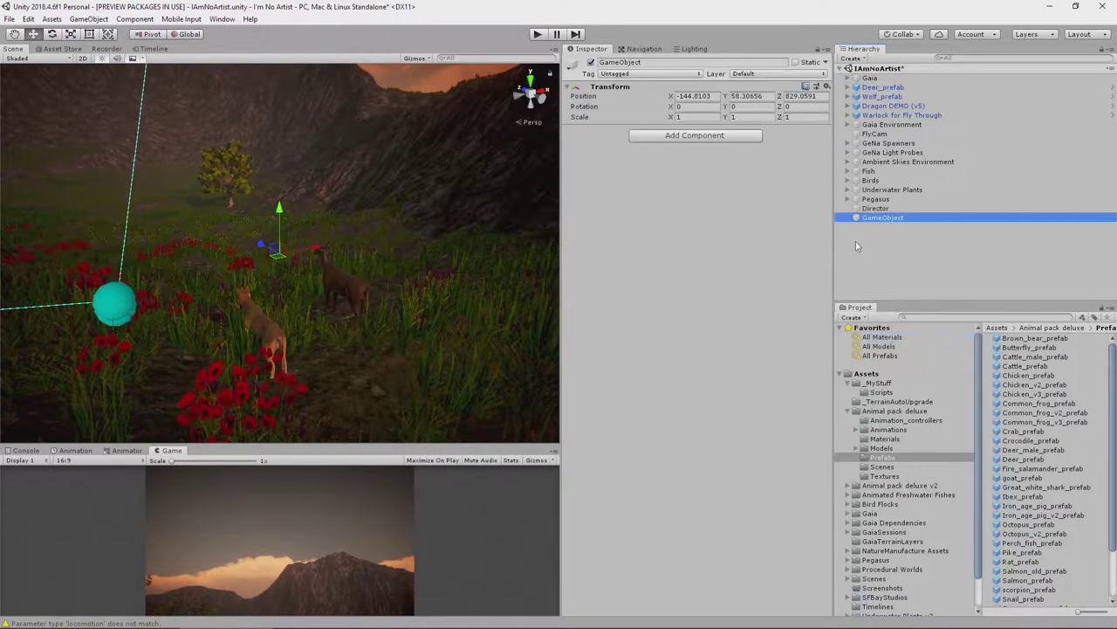
pyautogui.click(653, 63)
pyautogui.write('Wolves')
pyautogui.press('Return')
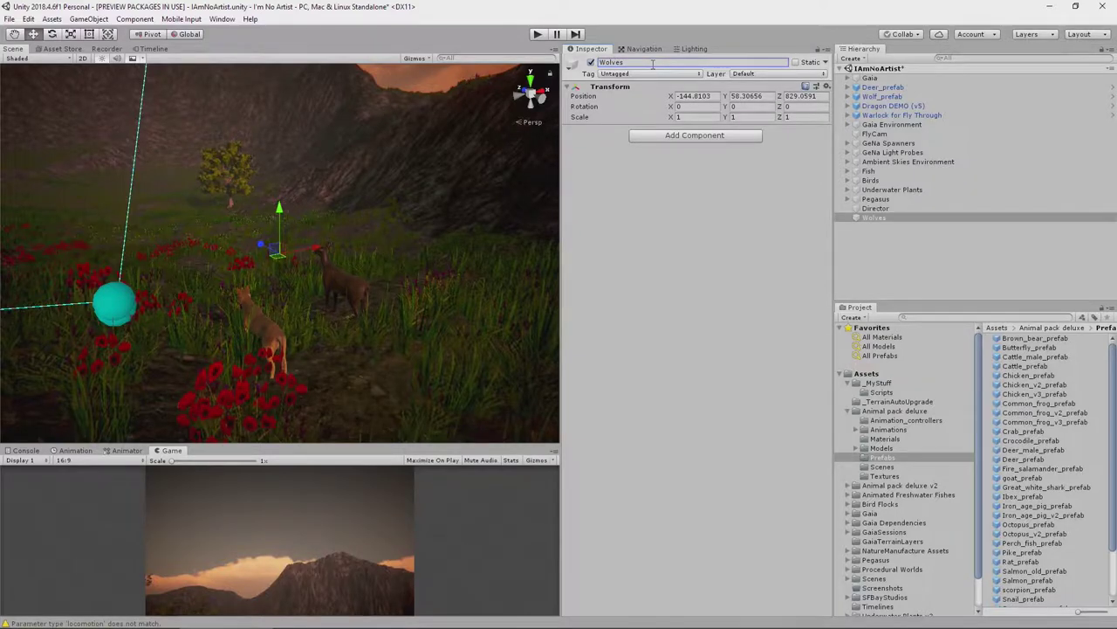
# Step: Nest Deer_prefab and Wolf_prefab under the Wolves object
pyautogui.click(880, 218)
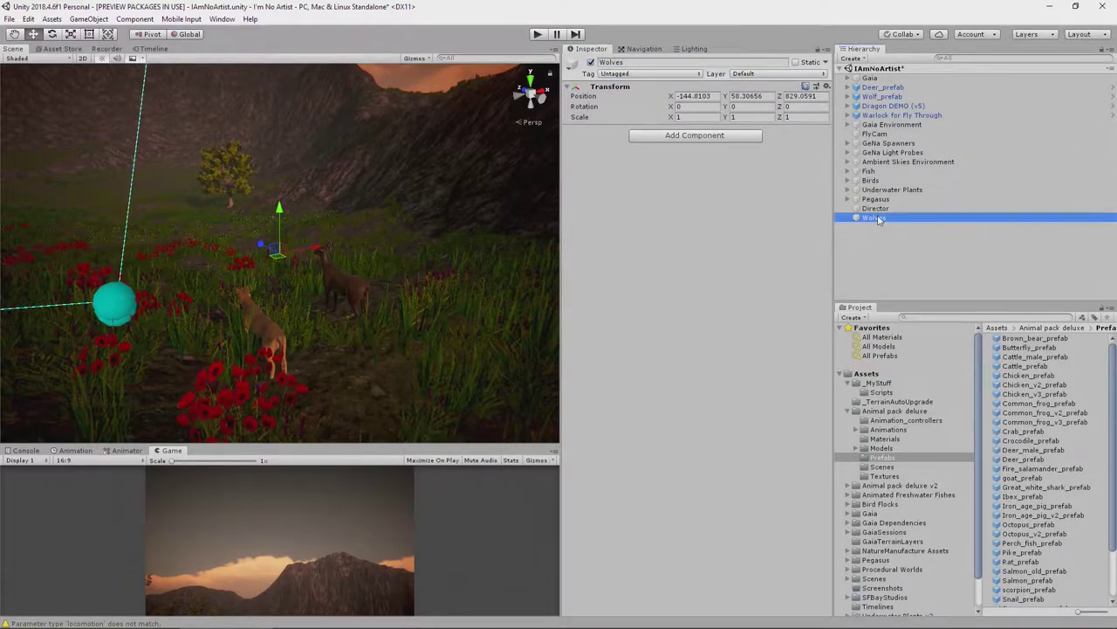
pyautogui.rightClick(880, 219)
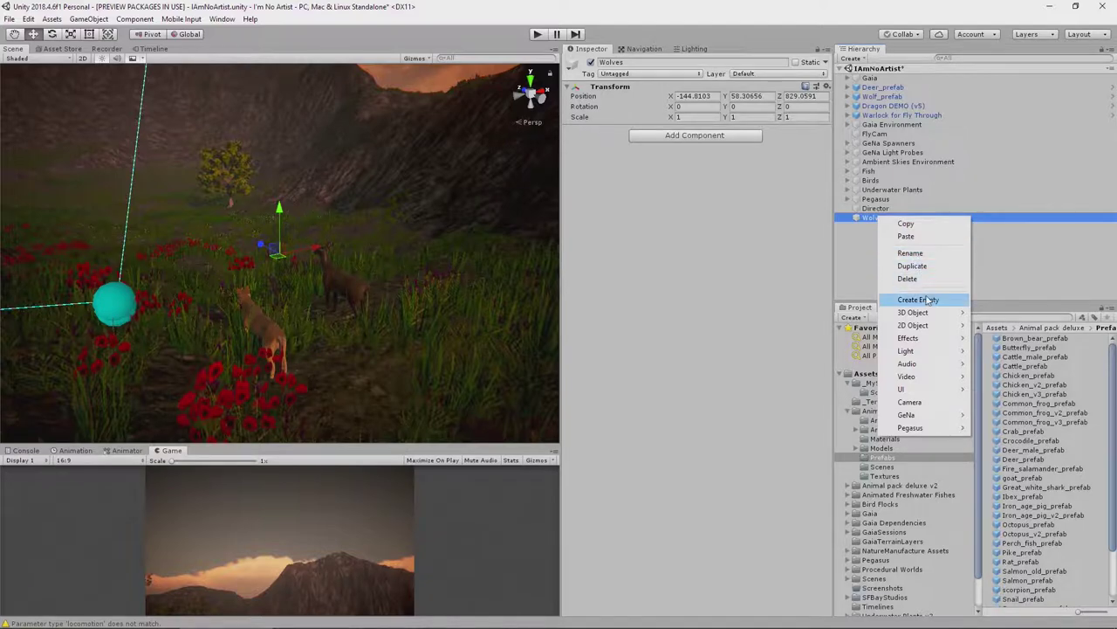
pyautogui.click(861, 262)
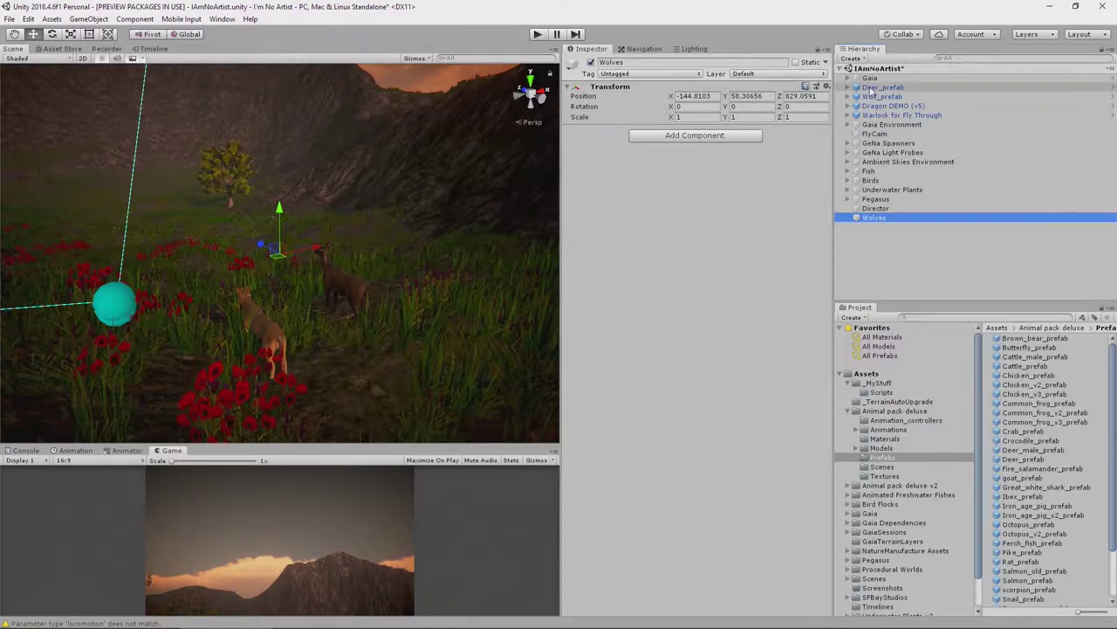
pyautogui.click(878, 87)
pyautogui.keyDown('ctrl'); pyautogui.click(875, 97); pyautogui.keyUp('ctrl')
pyautogui.moveTo(873, 98); pyautogui.dragTo(883, 218)
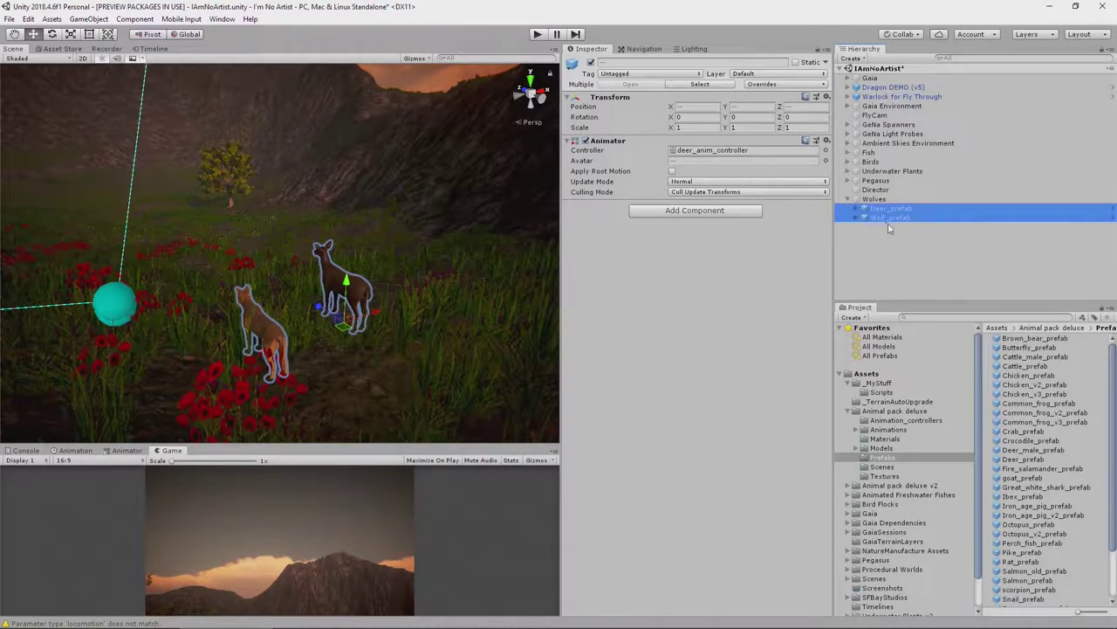
# Step: Rename Deer_prefab to 'Dinner Deer' in the Inspector
pyautogui.click(886, 215)
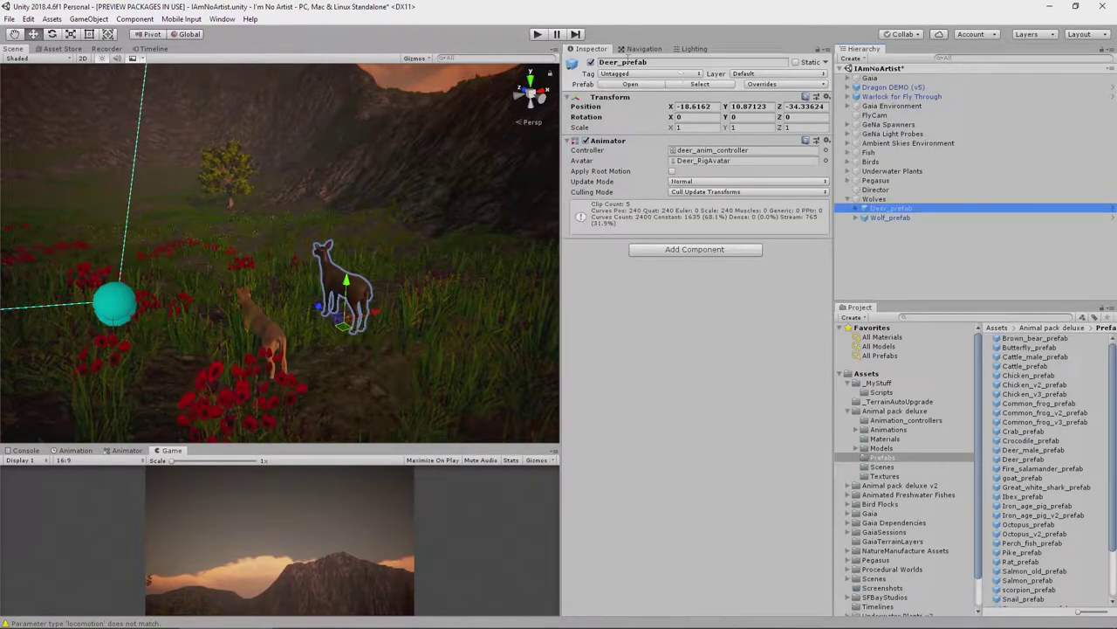
pyautogui.click(629, 63)
pyautogui.press('End')
pyautogui.press('BackSpace')
pyautogui.press('BackSpace')
pyautogui.press('BackSpace')
pyautogui.press('BackSpace')
pyautogui.press('BackSpace')
pyautogui.press('BackSpace')
pyautogui.press('BackSpace')
pyautogui.press('Home')
pyautogui.write('Dinner')
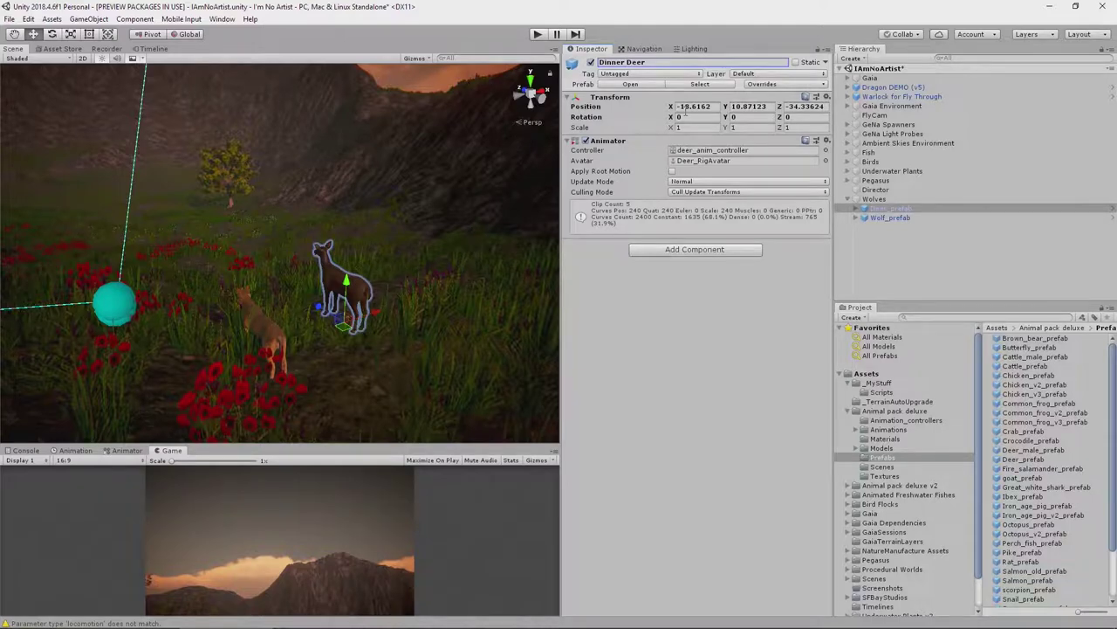
pyautogui.press('Return')
pyautogui.click(899, 218)
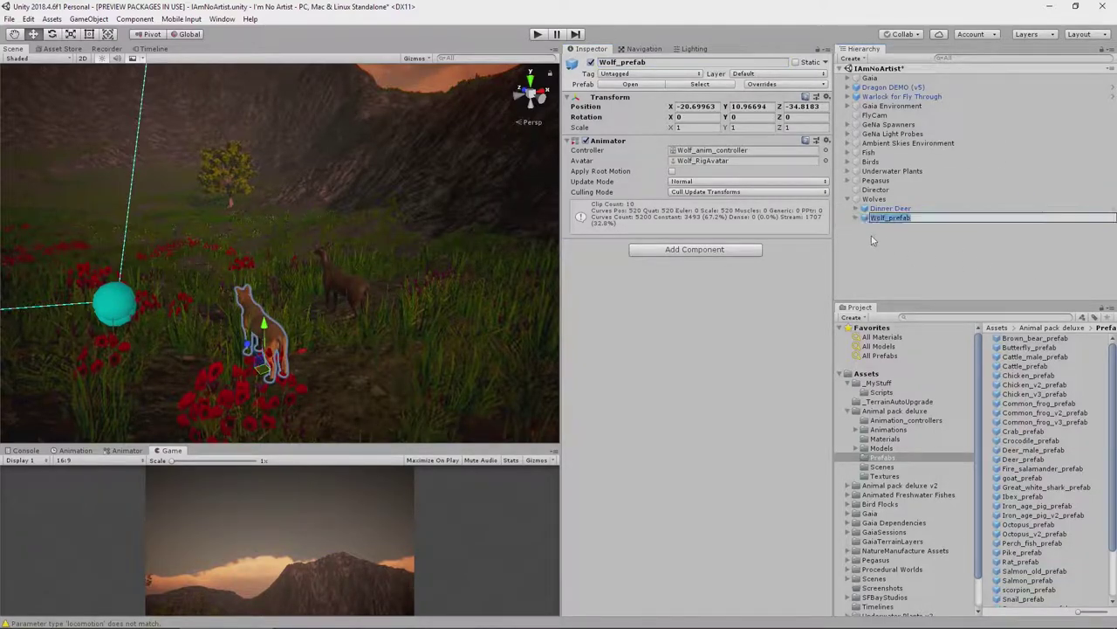
# Step: Rename the wolf to 'Wolf Male Alpha'
pyautogui.click(654, 62)
pyautogui.doubleClick(654, 62)
pyautogui.write('Wolf')
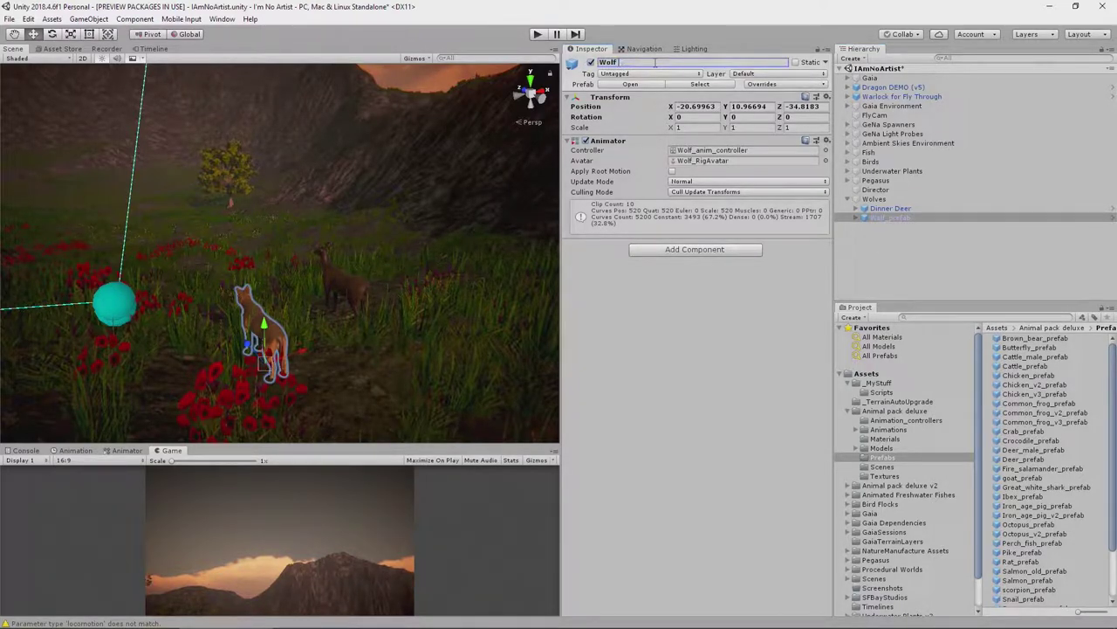
pyautogui.write(' Male Alpha')
# Step: Set the wolf's Transform Scale to 1.2 on X, Y and Z
pyautogui.click(699, 128)
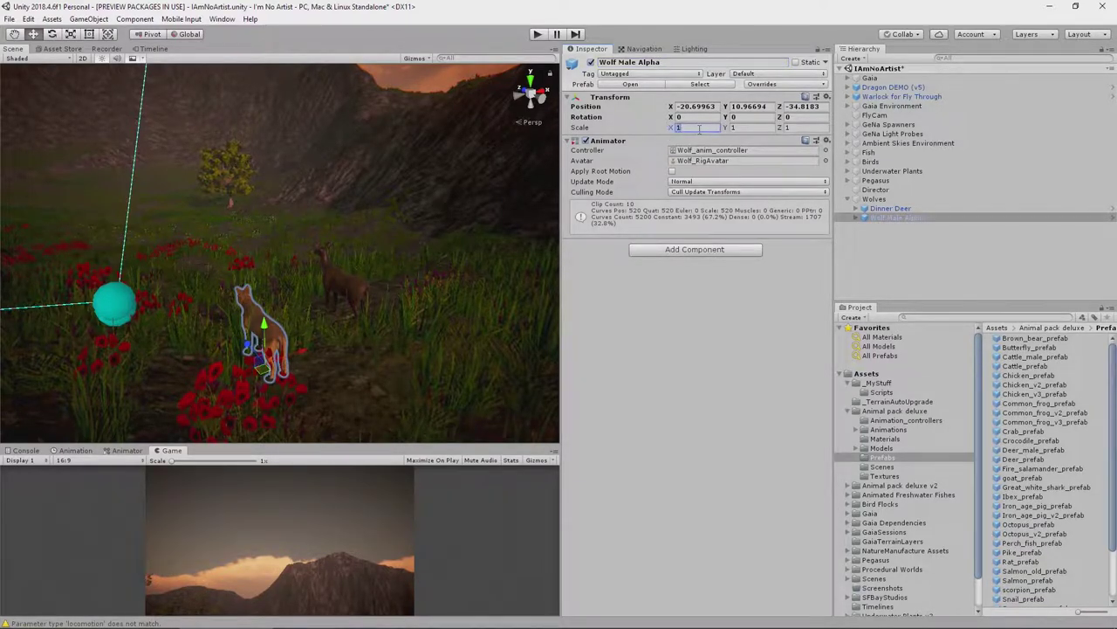
pyautogui.write('1.2')
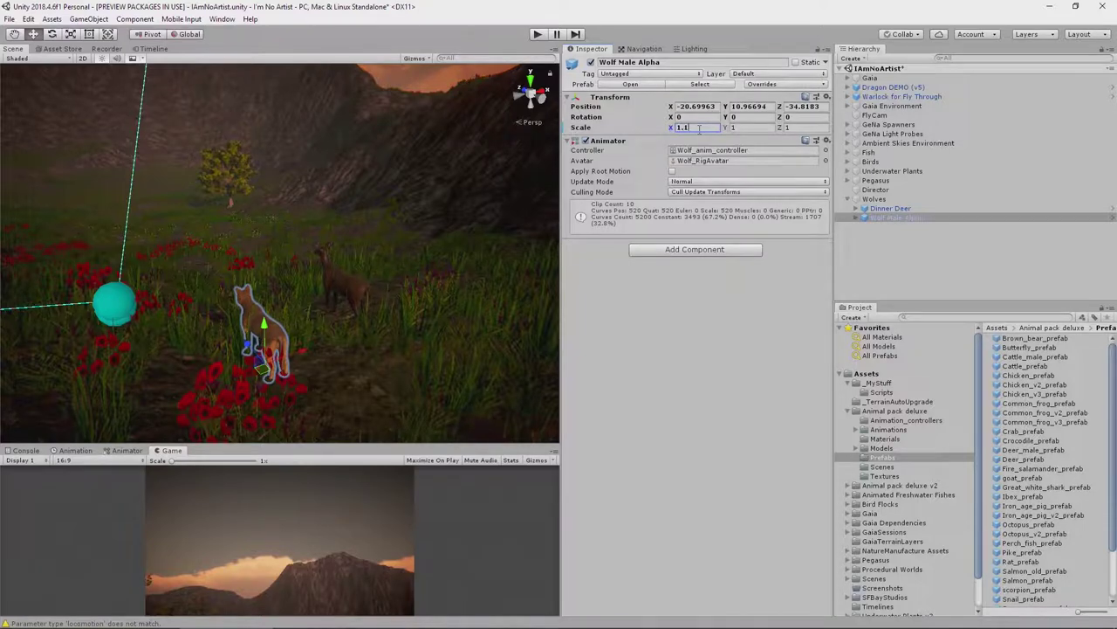
pyautogui.press('Tab')
pyautogui.write('1.1')
pyautogui.press('Tab')
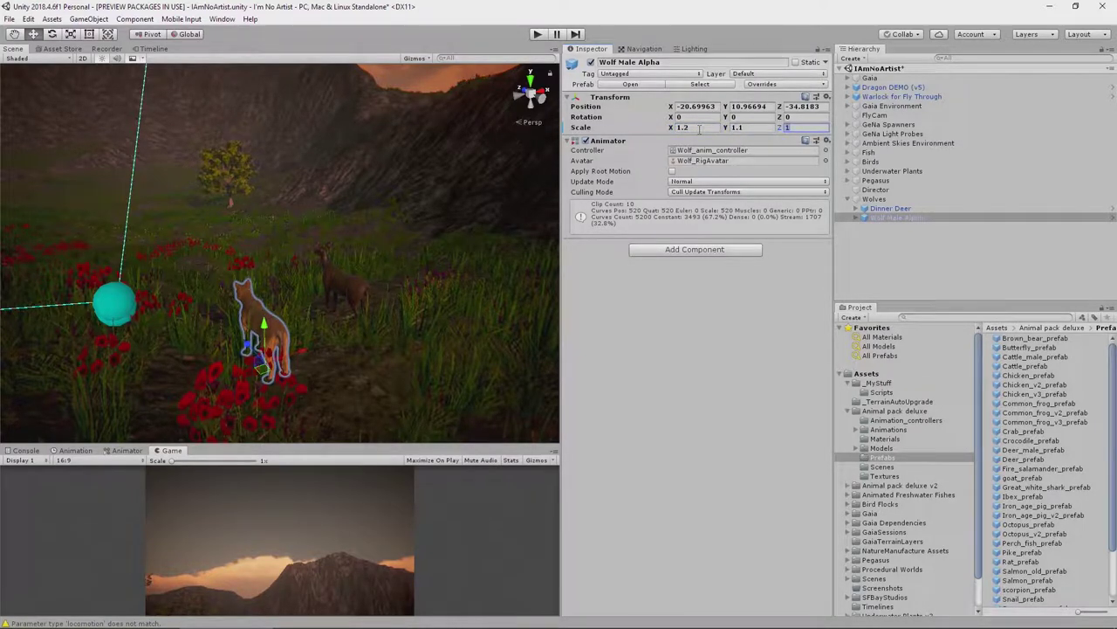
pyautogui.write('1.2')
pyautogui.hotkey('shift', 'Tab')
pyautogui.write('1.2')
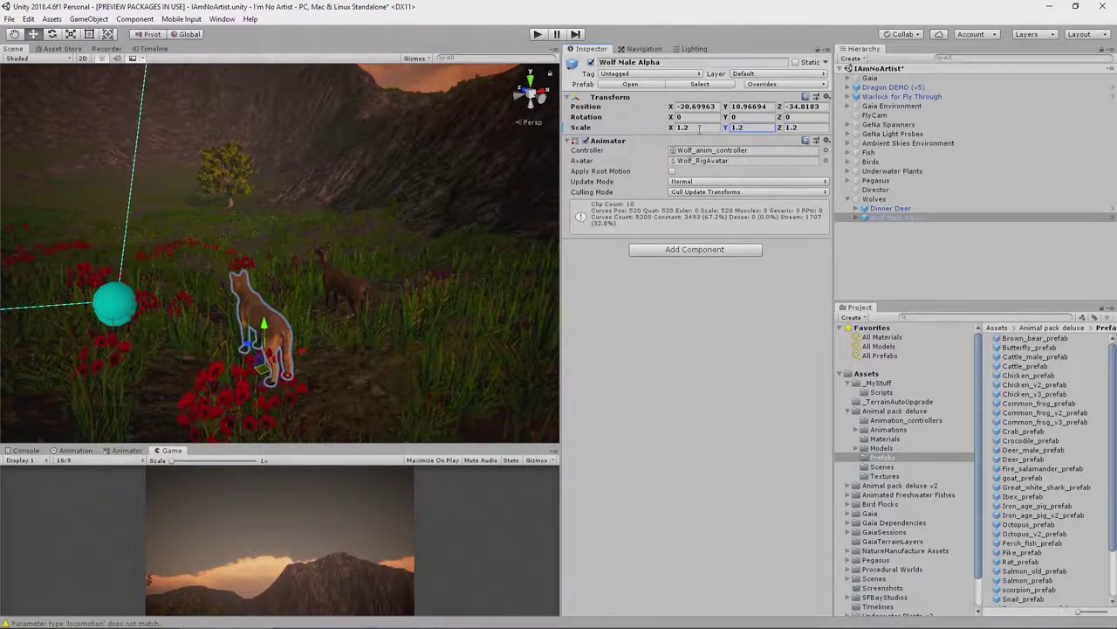
pyautogui.click(349, 289)
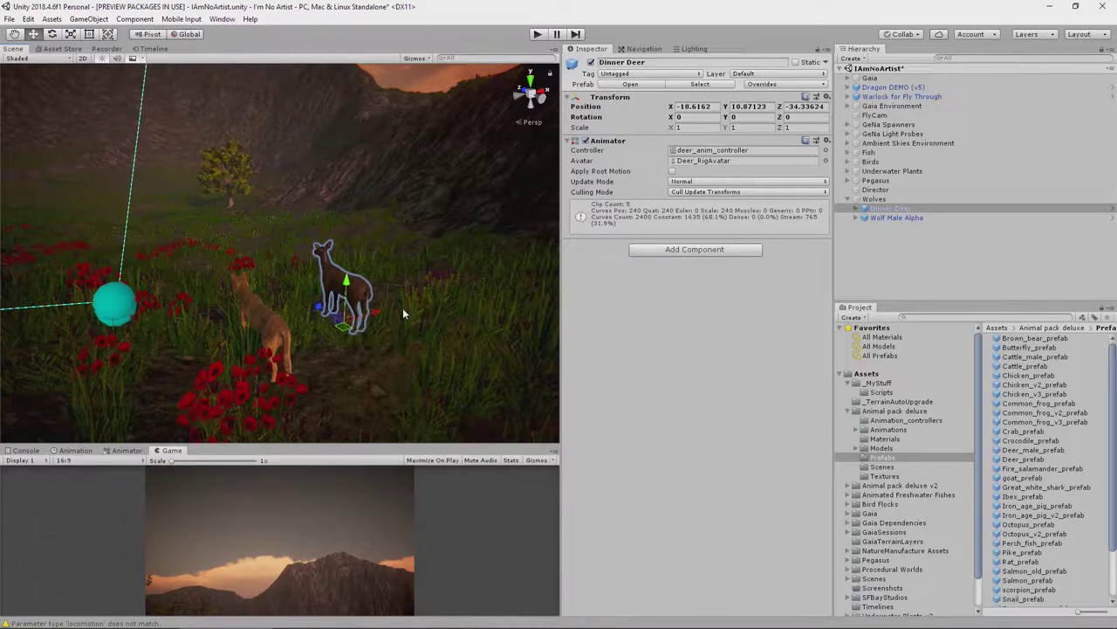
# Step: Rotate Wolf Male Alpha to about Y 91.6 to face the deer and nudge it along X
pyautogui.press('e')
pyautogui.moveTo(364, 350); pyautogui.dragTo(266, 341)
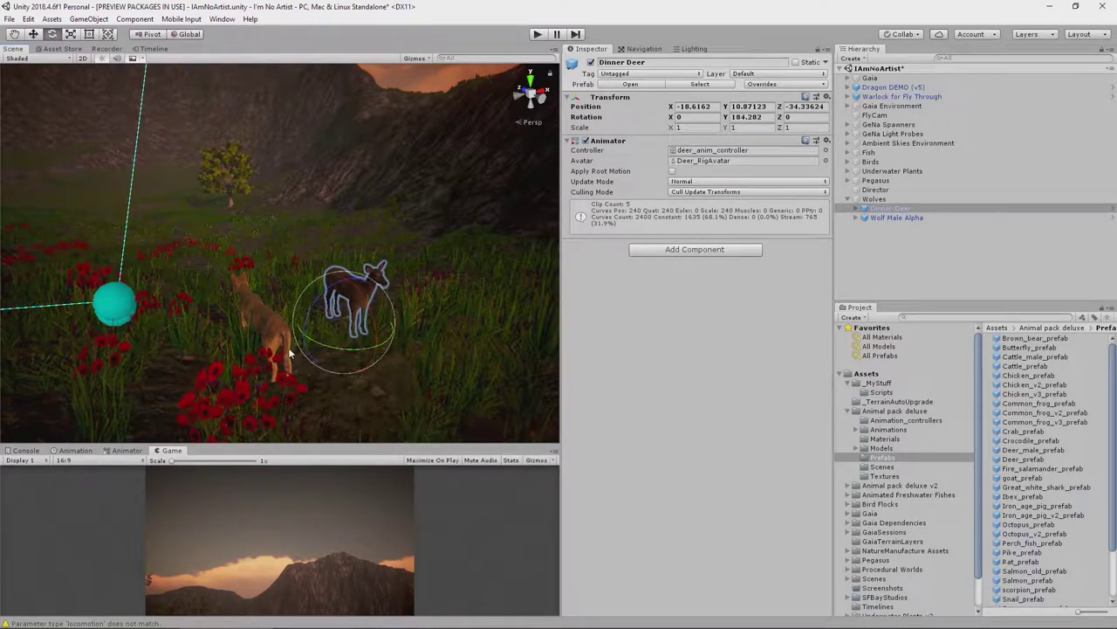
pyautogui.click(892, 217)
pyautogui.moveTo(298, 393); pyautogui.dragTo(335, 356)
pyautogui.press('w')
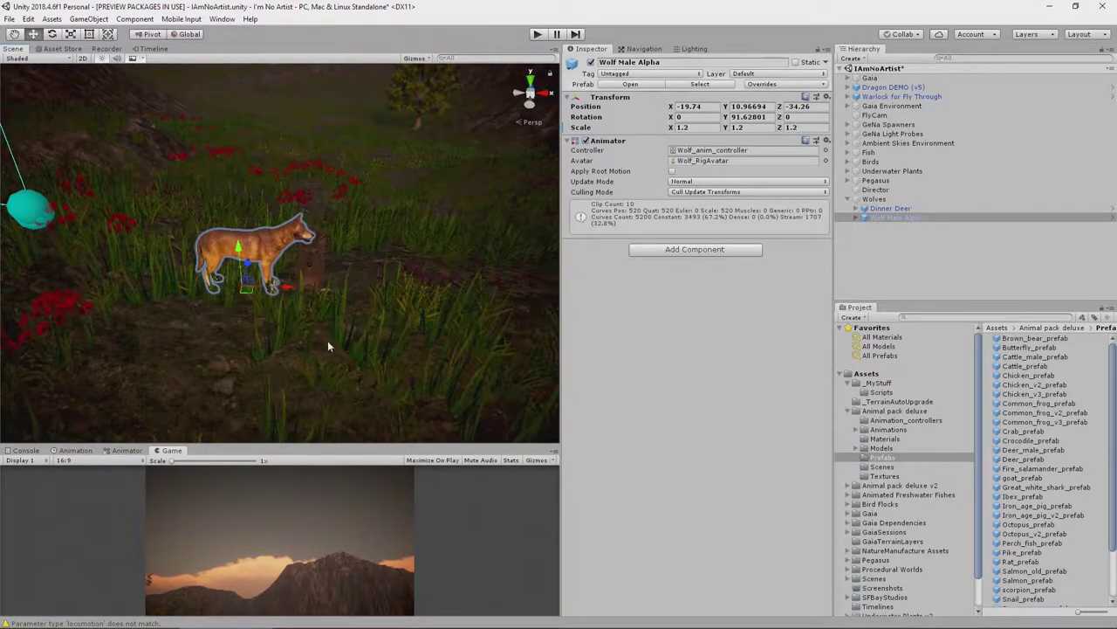
pyautogui.moveTo(288, 291); pyautogui.dragTo(298, 289)
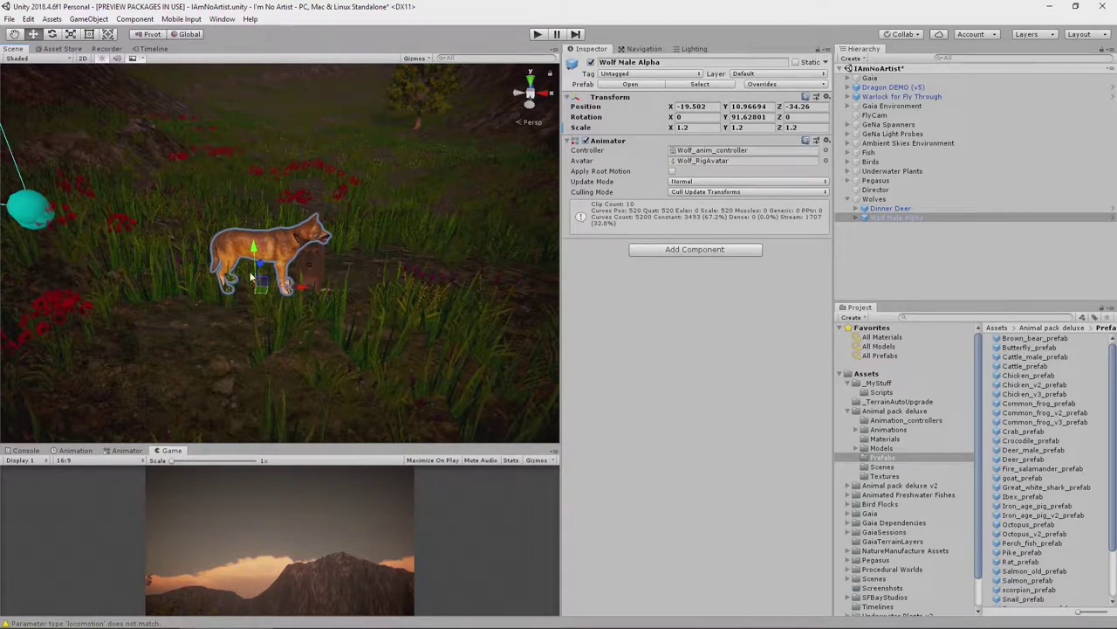
pyautogui.click(865, 262)
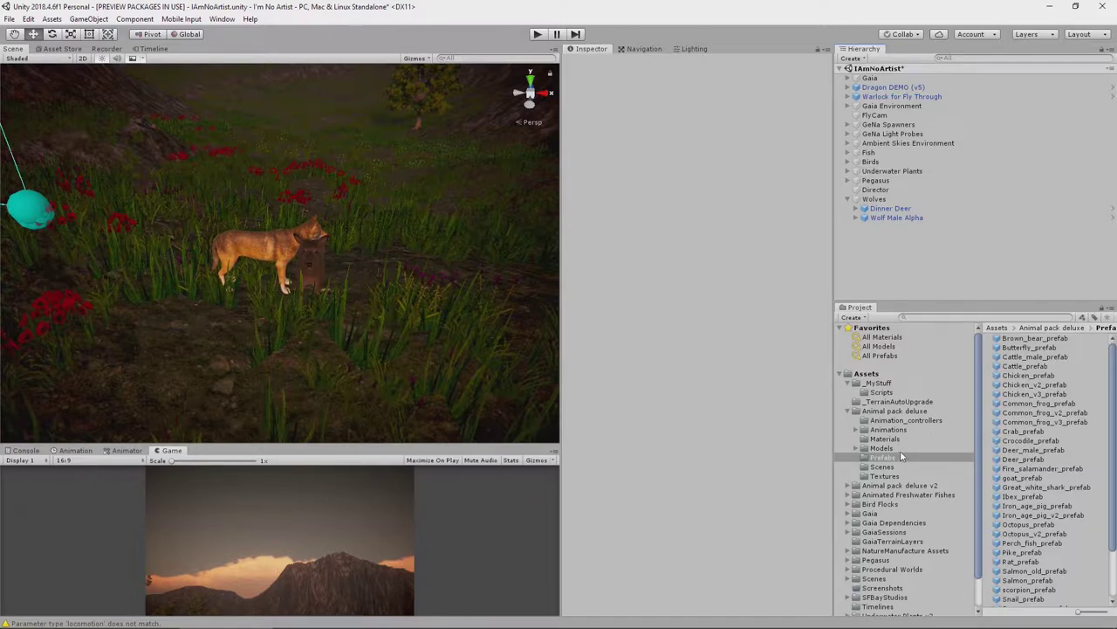
# Step: Create a folder named 'Animal Pack Delux' inside _MyStuff
pyautogui.rightClick(876, 384)
pyautogui.moveTo(903, 110)
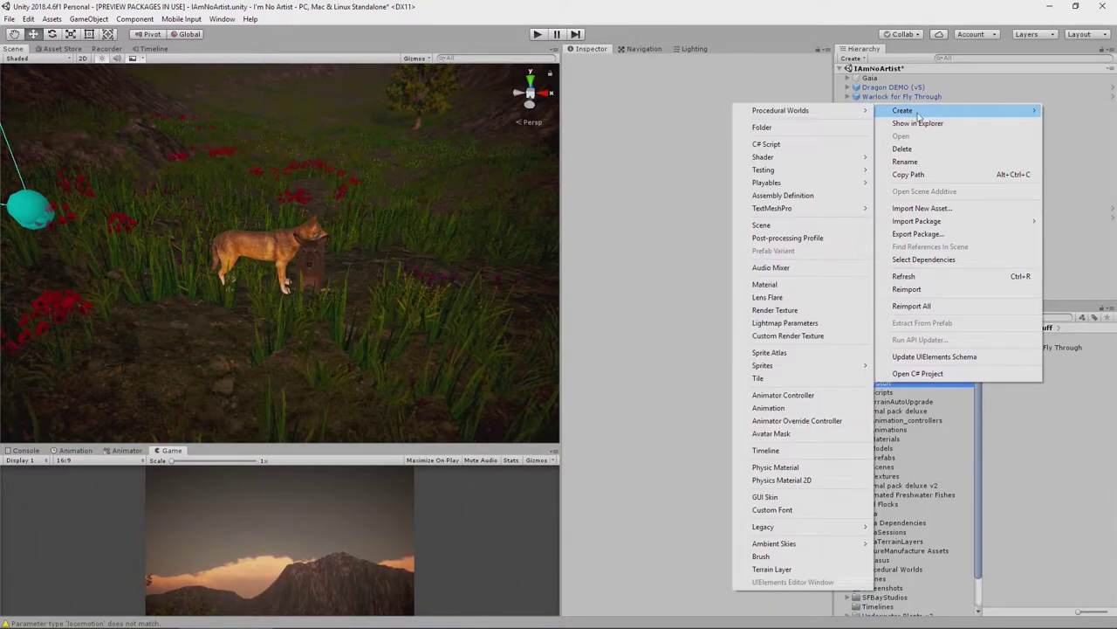
pyautogui.click(783, 128)
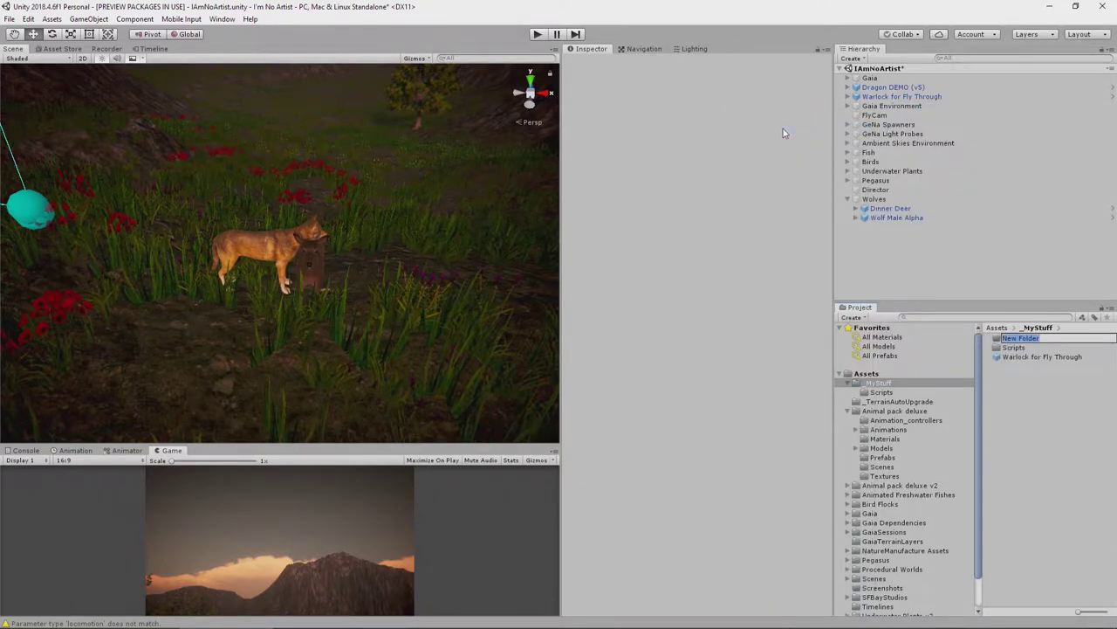
pyautogui.write('Animal Pack Delux')
pyautogui.press('Return')
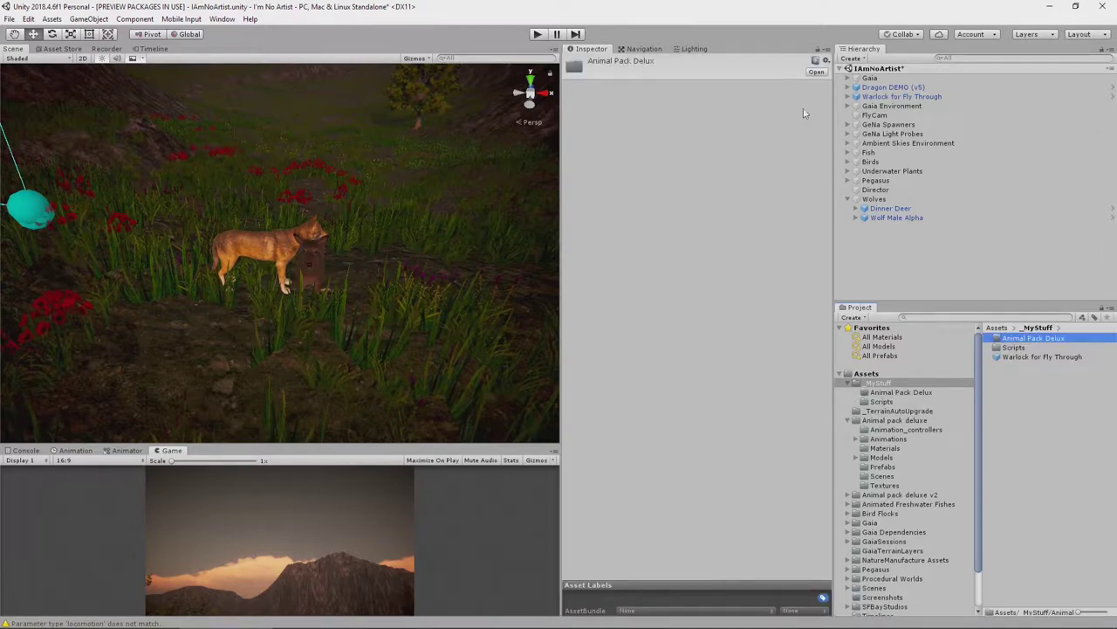
# Step: Create an Animator Controller named 'Wolf Eating' in the Animal Pack Delux folder
pyautogui.rightClick(1028, 339)
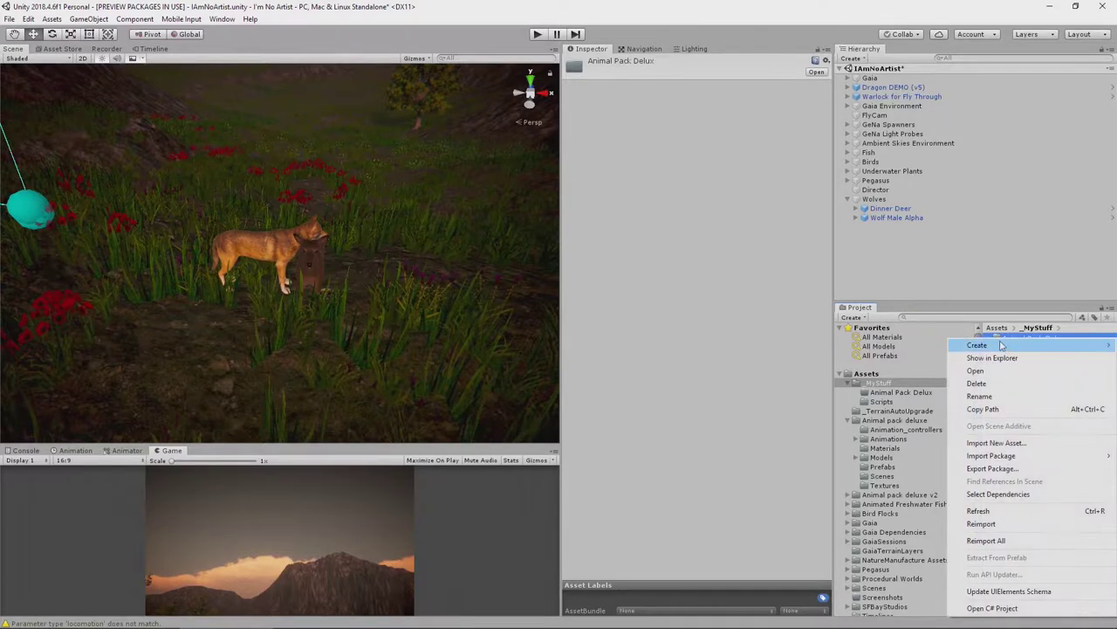
pyautogui.moveTo(1001, 346)
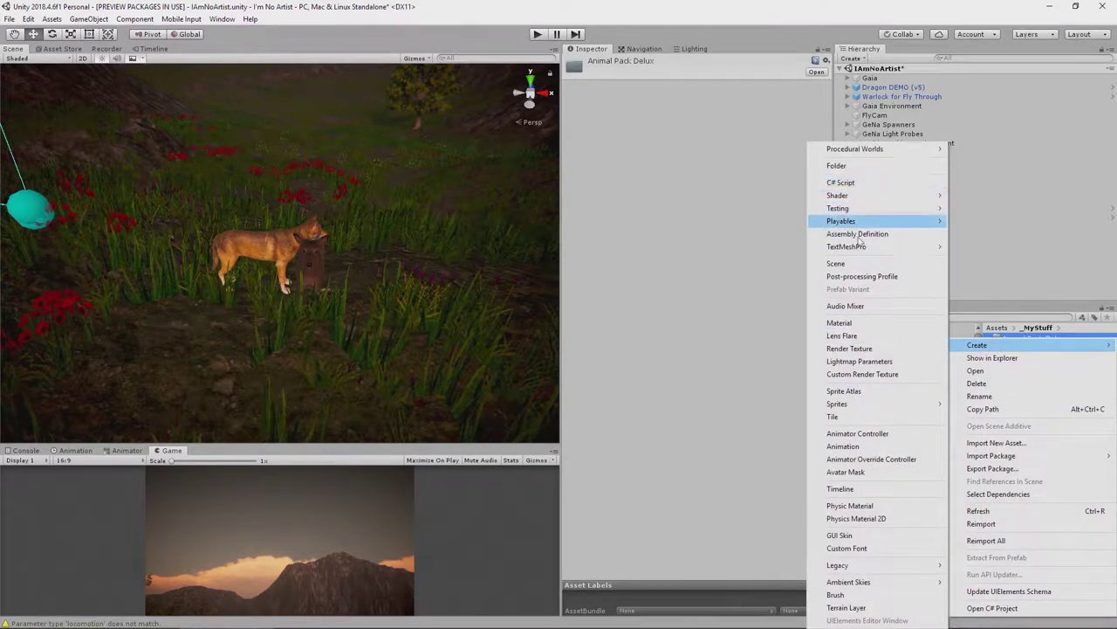
pyautogui.click(859, 434)
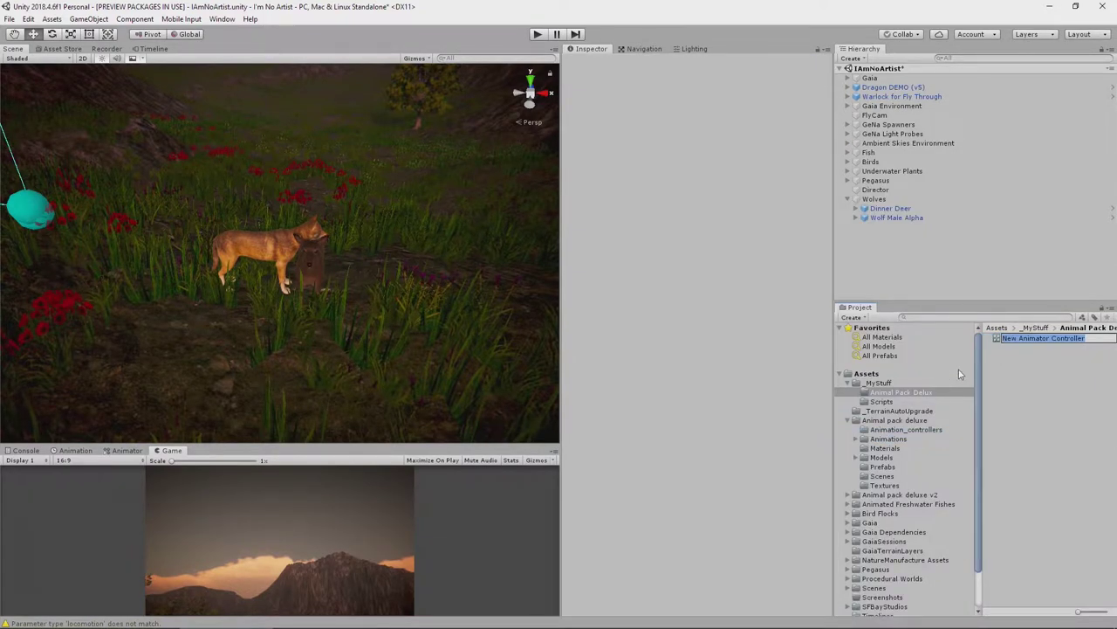
pyautogui.write('Wolf')
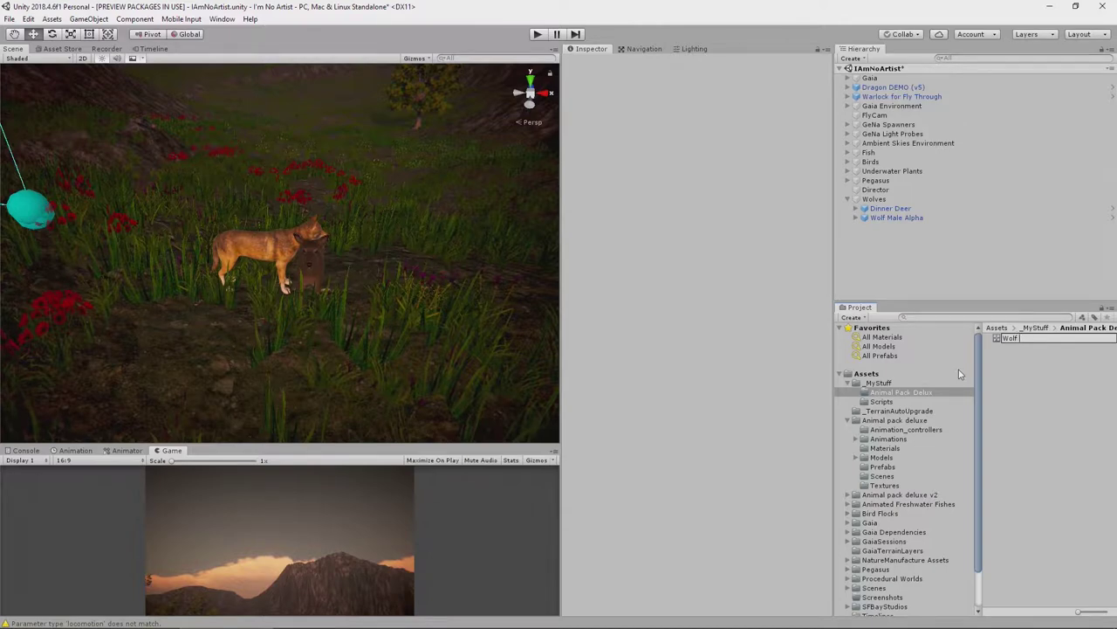
pyautogui.write(' Eating')
pyautogui.press('Return')
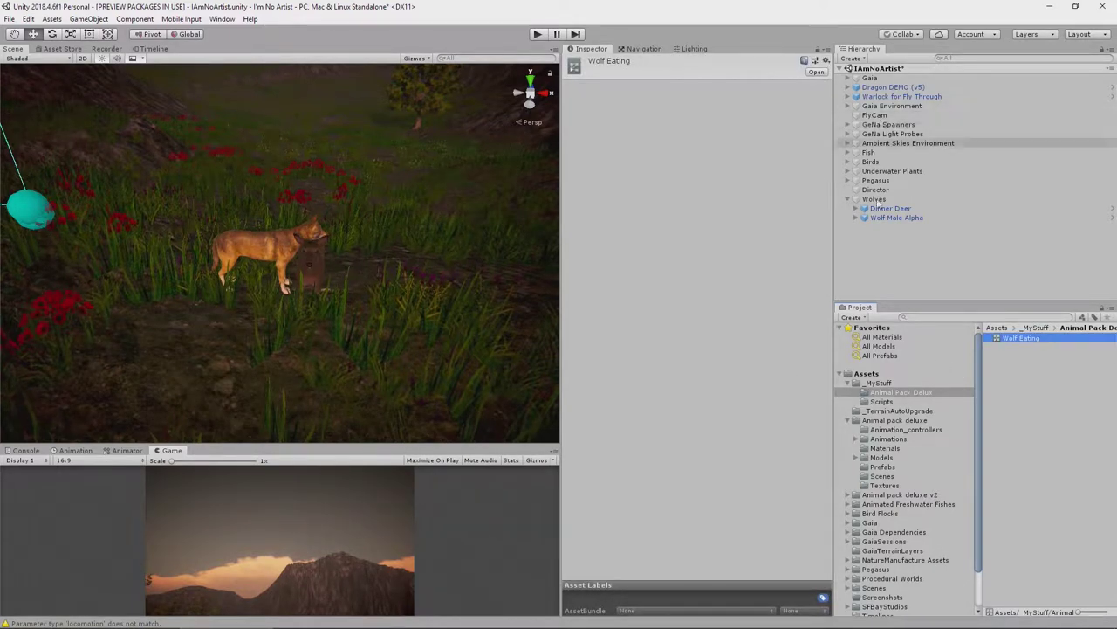
pyautogui.click(881, 439)
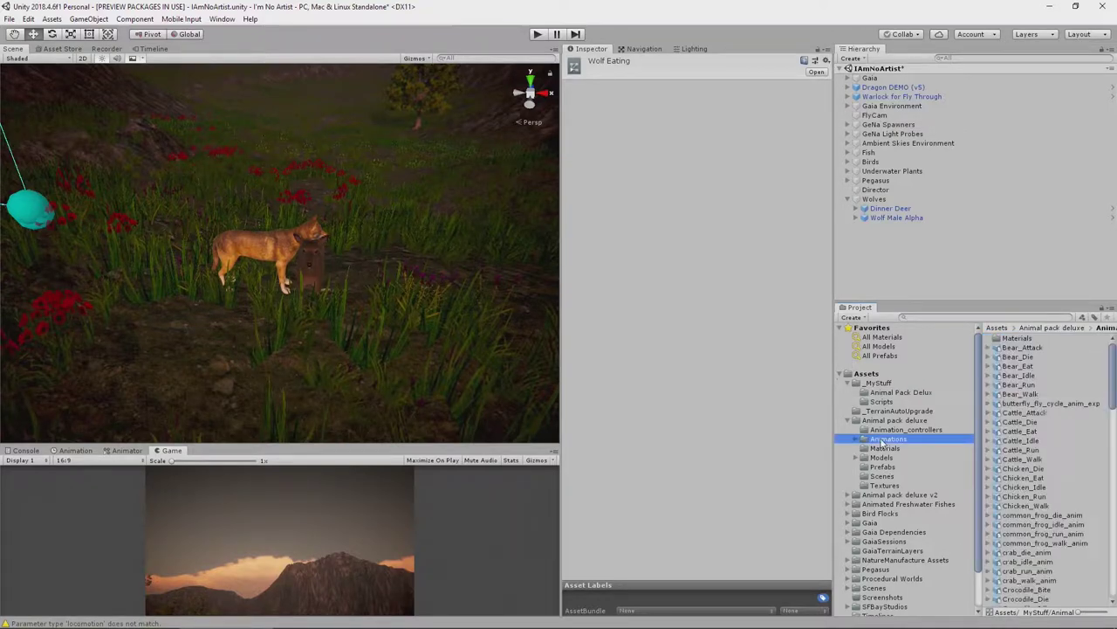
# Step: Add the Wolf_Eat clip as the default state in the Wolf Eating Animator graph
pyautogui.click(124, 451)
pyautogui.moveTo(249, 450); pyautogui.dragTo(250, 335)
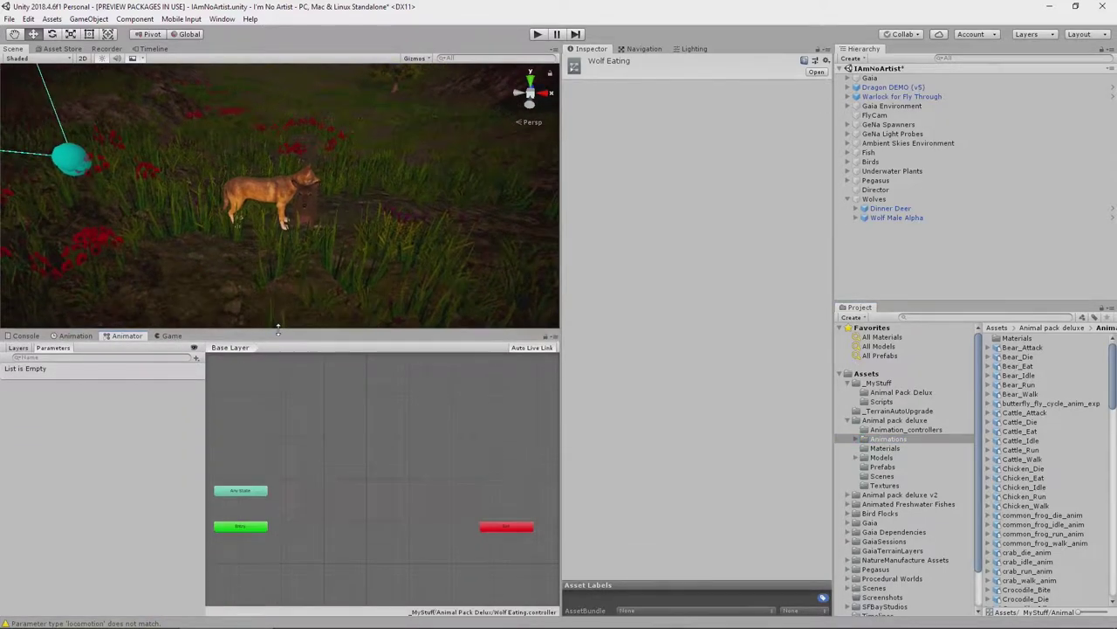
pyautogui.scroll(-4, 1039, 493)
pyautogui.scroll(-10, 1041, 491)
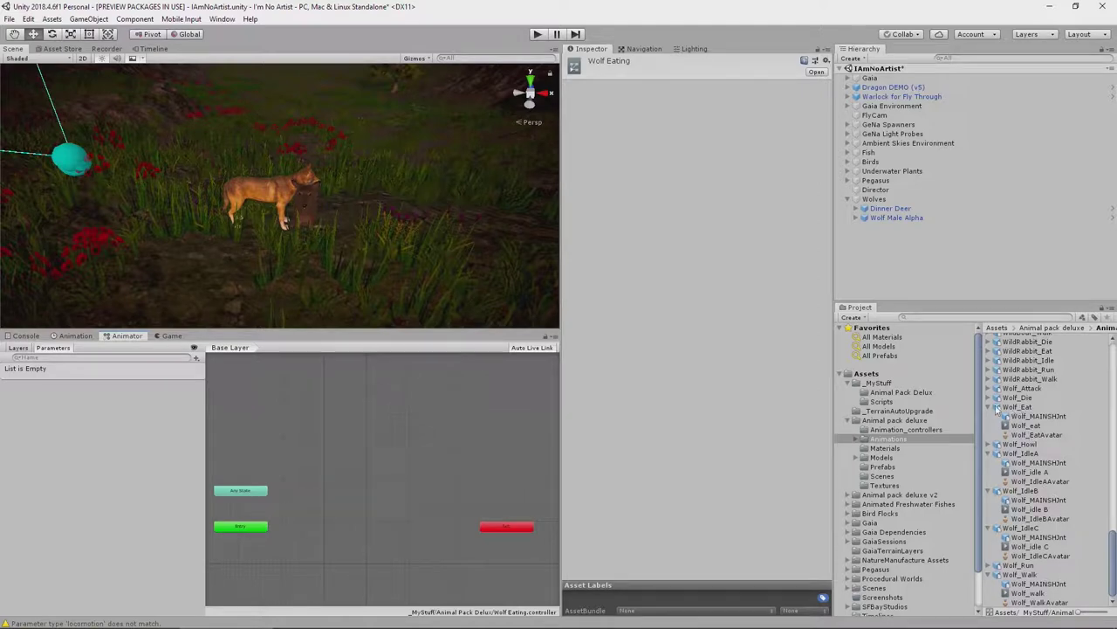
pyautogui.moveTo(1017, 409); pyautogui.dragTo(397, 525)
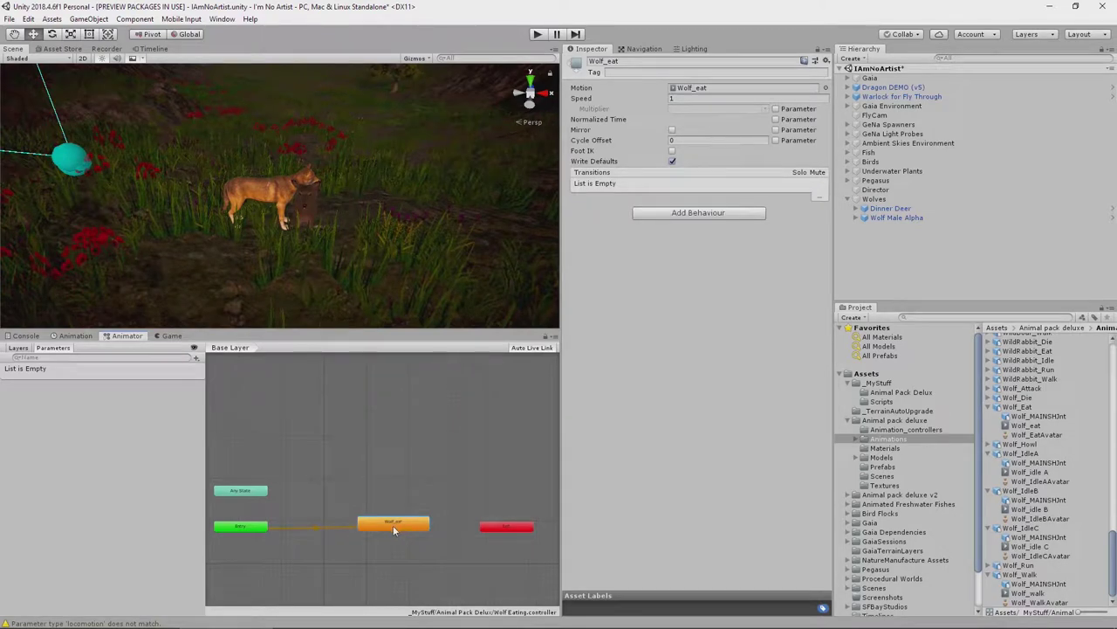
# Step: Add a transition from Wolf_eat looping back onto itself
pyautogui.rightClick(393, 526)
pyautogui.click(400, 532)
pyautogui.click(393, 528)
# Step: Create a 'Deer Die' controller in Animal Pack Delux with Deer_Die as its default state
pyautogui.rightClick(878, 441)
pyautogui.moveTo(901, 166)
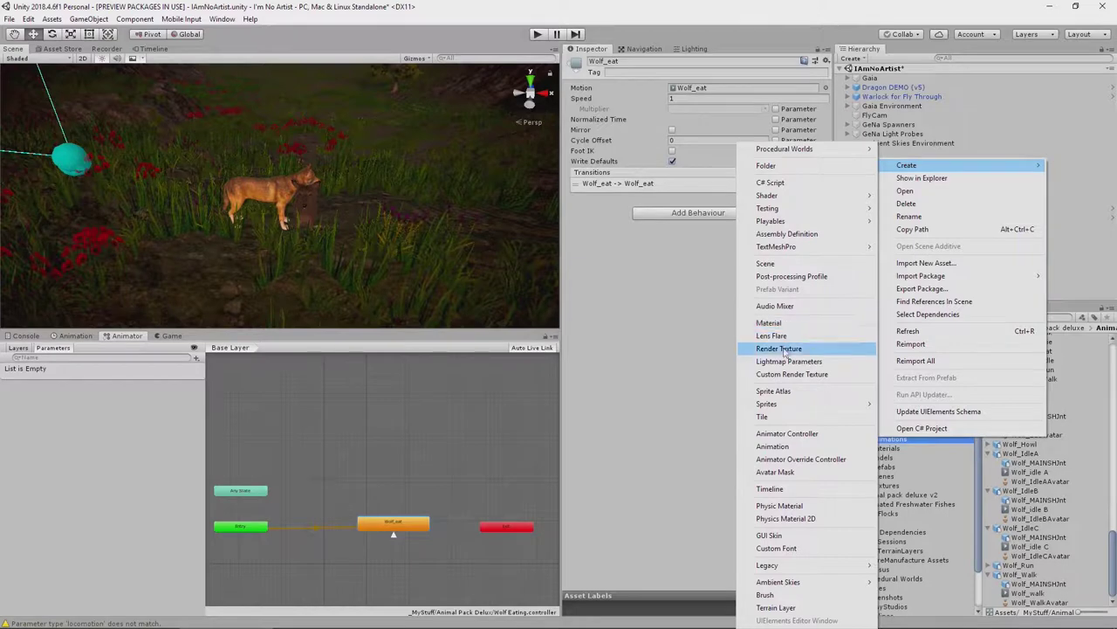
pyautogui.click(776, 437)
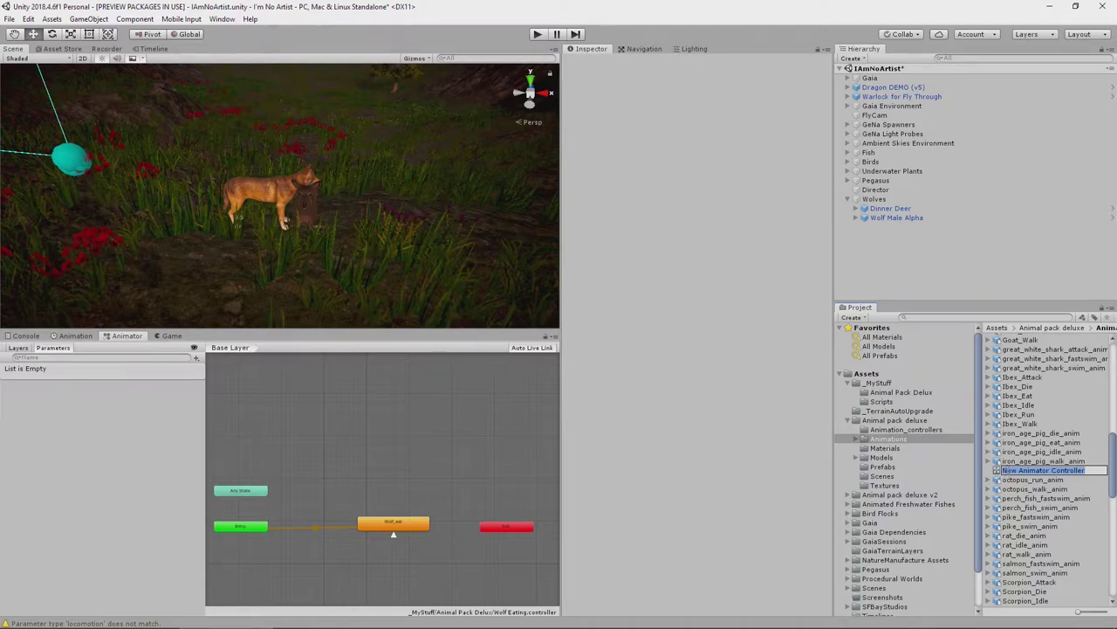
pyautogui.write('Deer D')
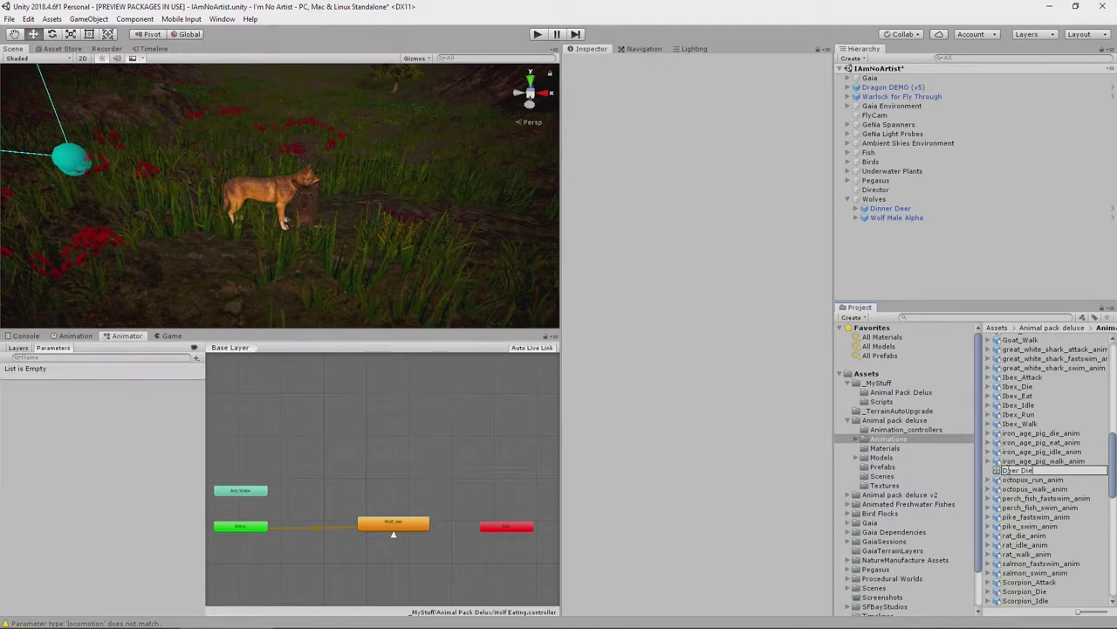
pyautogui.write('ie')
pyautogui.press('Return')
pyautogui.moveTo(1008, 473); pyautogui.dragTo(900, 397)
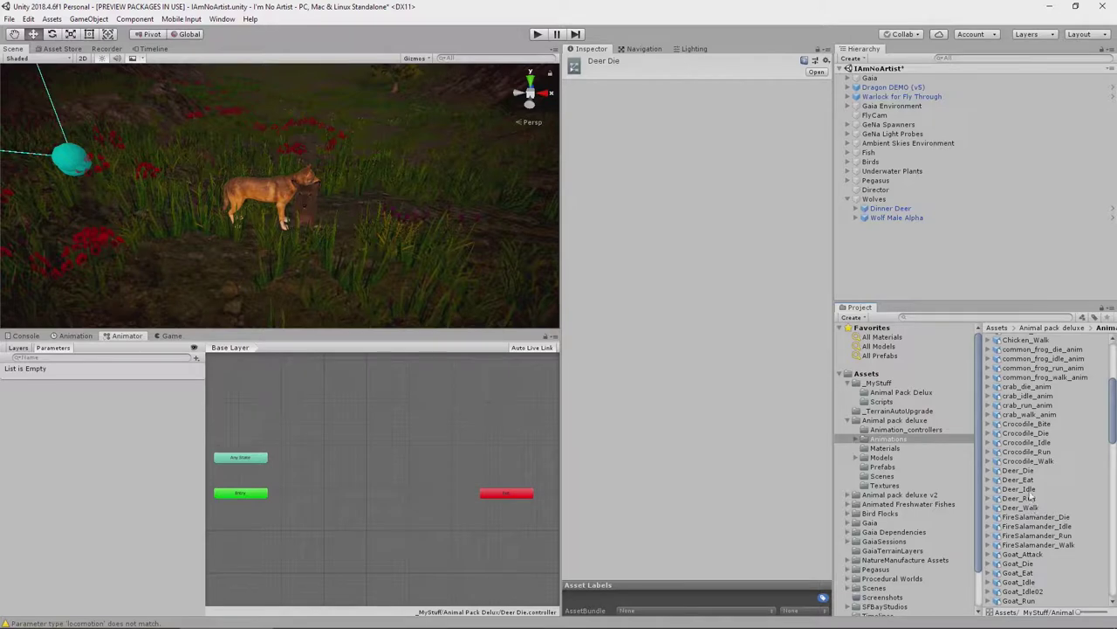
pyautogui.moveTo(1027, 473); pyautogui.dragTo(388, 489)
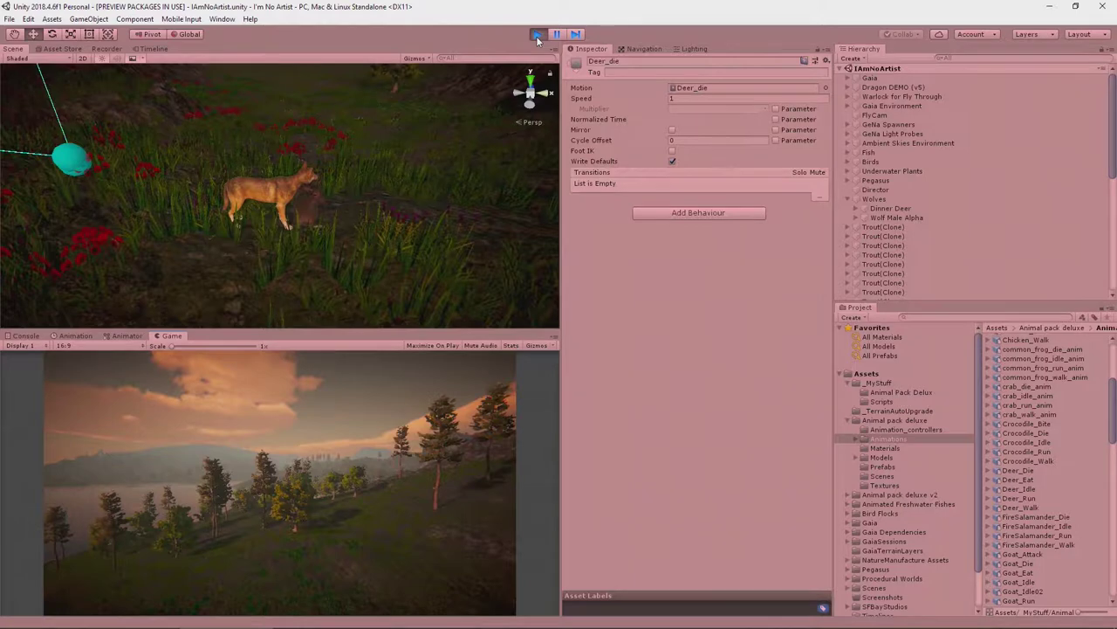
# Step: Assign Wolf Eating to the wolf's Animator and Deer Die to Dinner Deer's Animator
pyautogui.click(538, 36)
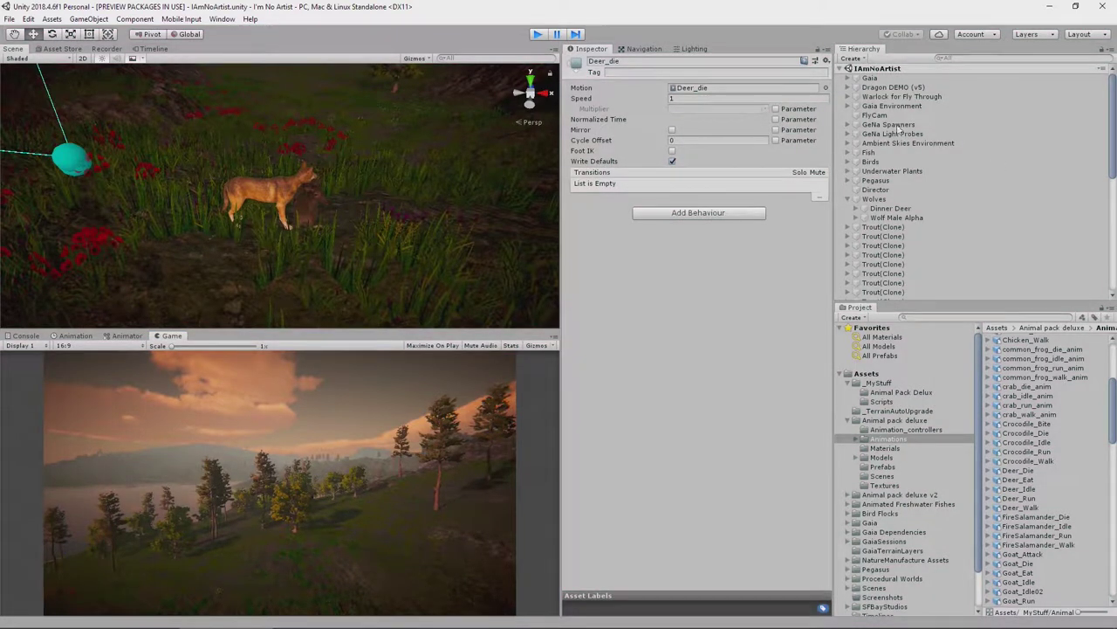
pyautogui.moveTo(1017, 348); pyautogui.dragTo(714, 152)
pyautogui.click(882, 218)
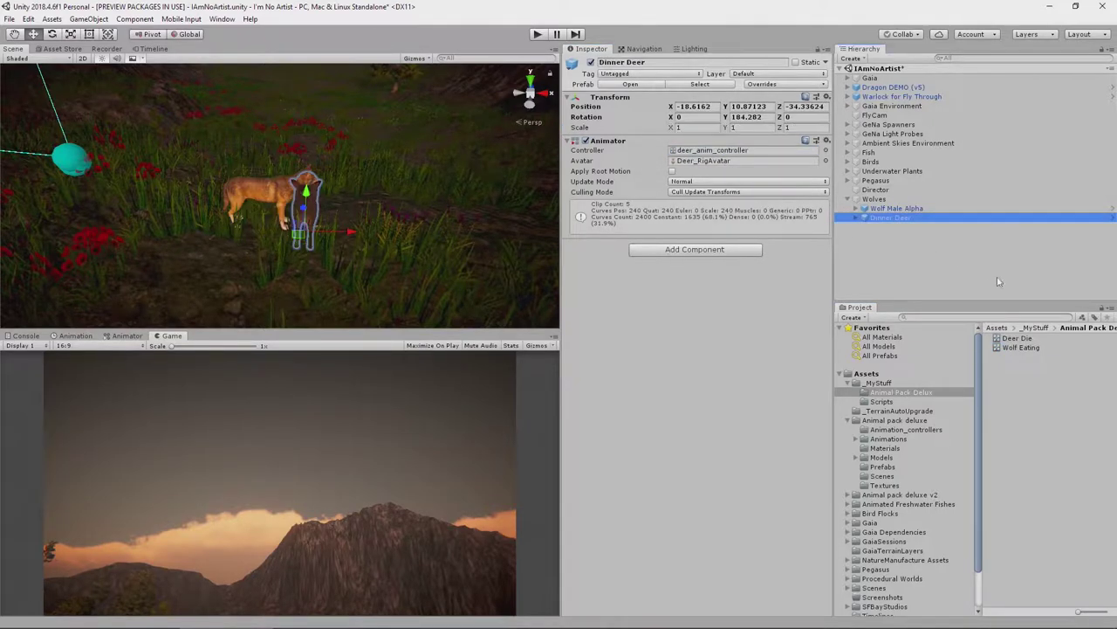
pyautogui.moveTo(1015, 342); pyautogui.dragTo(736, 154)
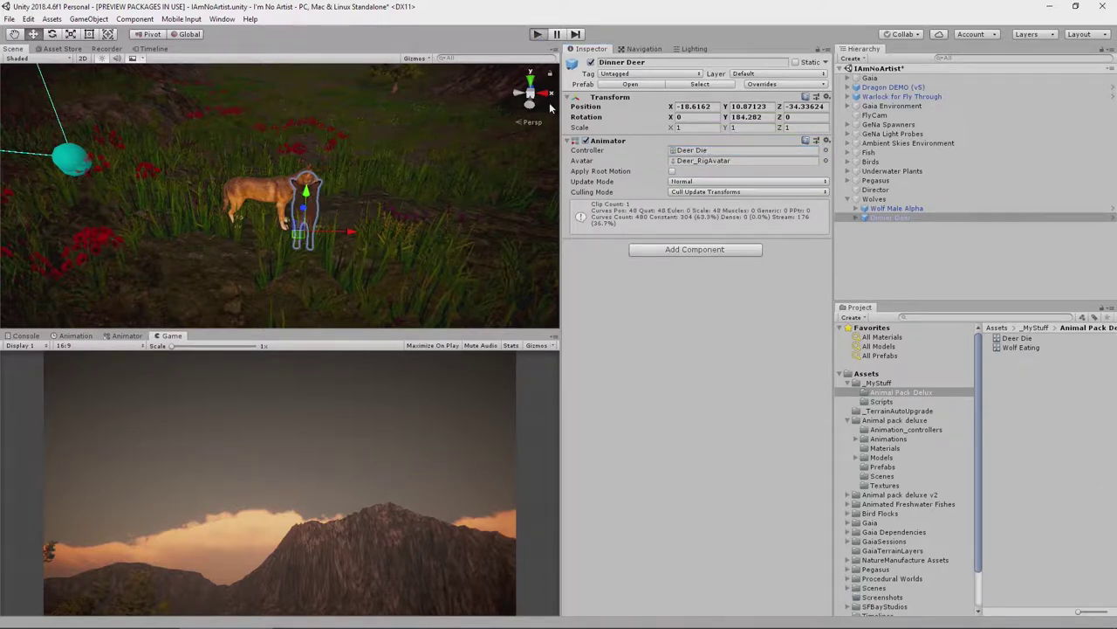
# Step: Run the scene and adjust the fallen deer to rest among the poppies
pyautogui.hotkey('ctrl', 'p')
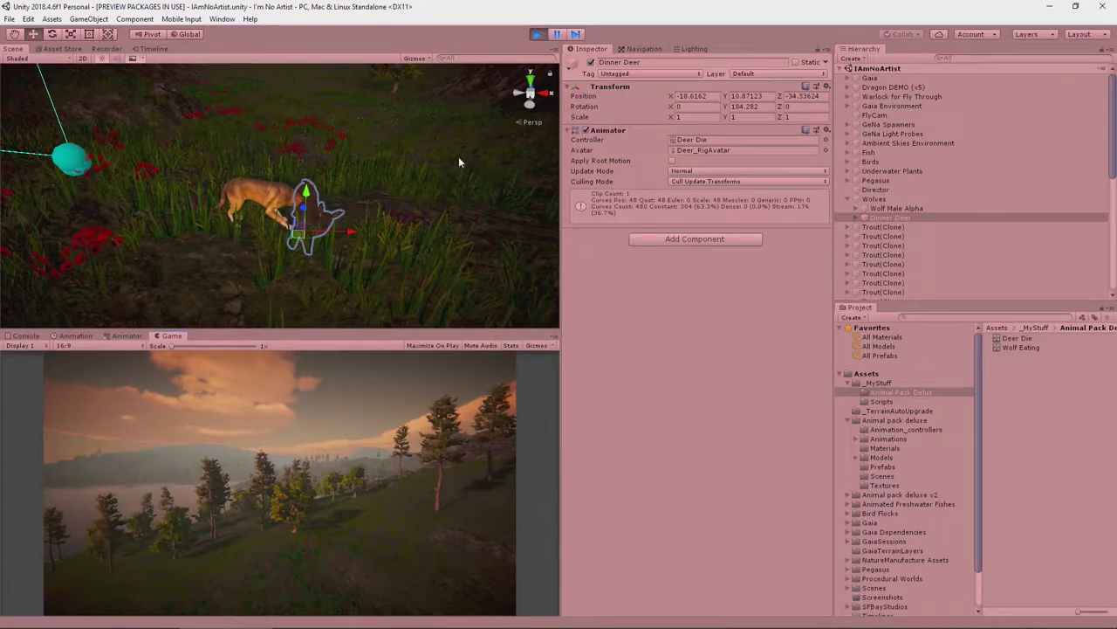
pyautogui.moveTo(374, 228); pyautogui.dragTo(288, 201, button='right')
pyautogui.moveTo(367, 175); pyautogui.dragTo(352, 176)
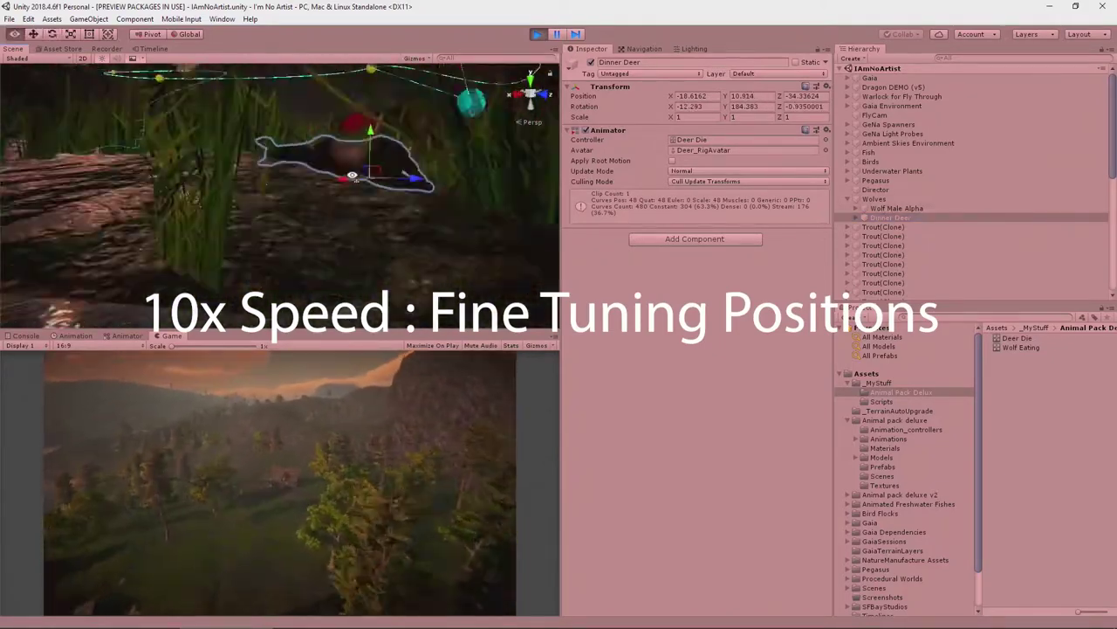
pyautogui.moveTo(352, 176); pyautogui.dragTo(306, 175, button='right')
# Step: Exit Play mode and paste the tuned Transform values back onto Dinner Deer
pyautogui.click(817, 85)
pyautogui.click(870, 143)
pyautogui.click(538, 33)
pyautogui.click(816, 96)
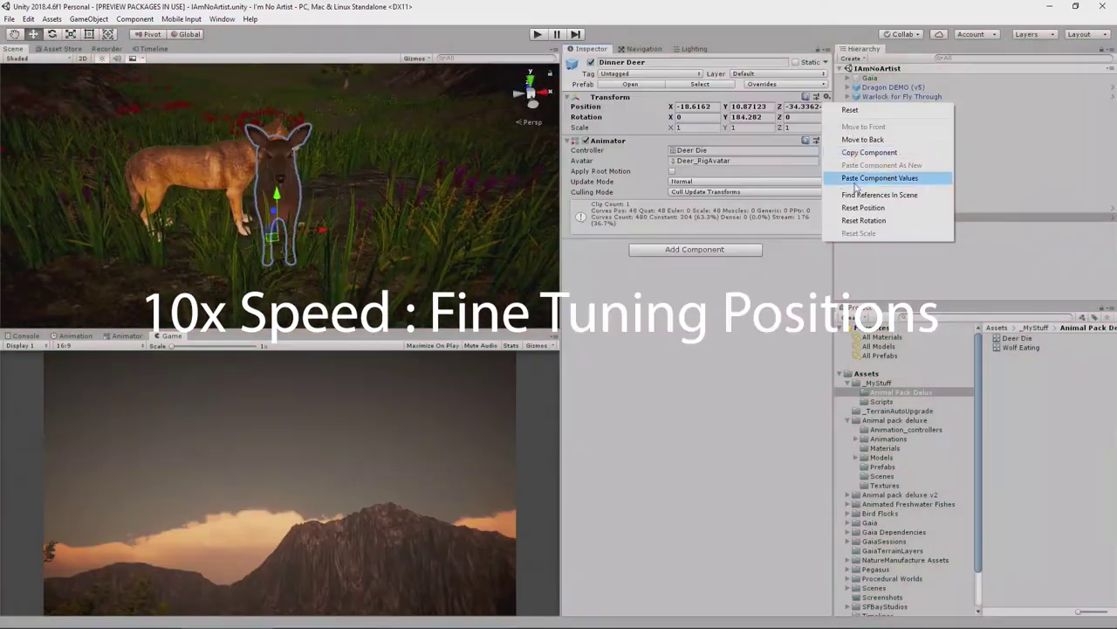
pyautogui.click(879, 178)
# Step: Duplicate Wolf Male Alpha with Ctrl+D
pyautogui.click(218, 175)
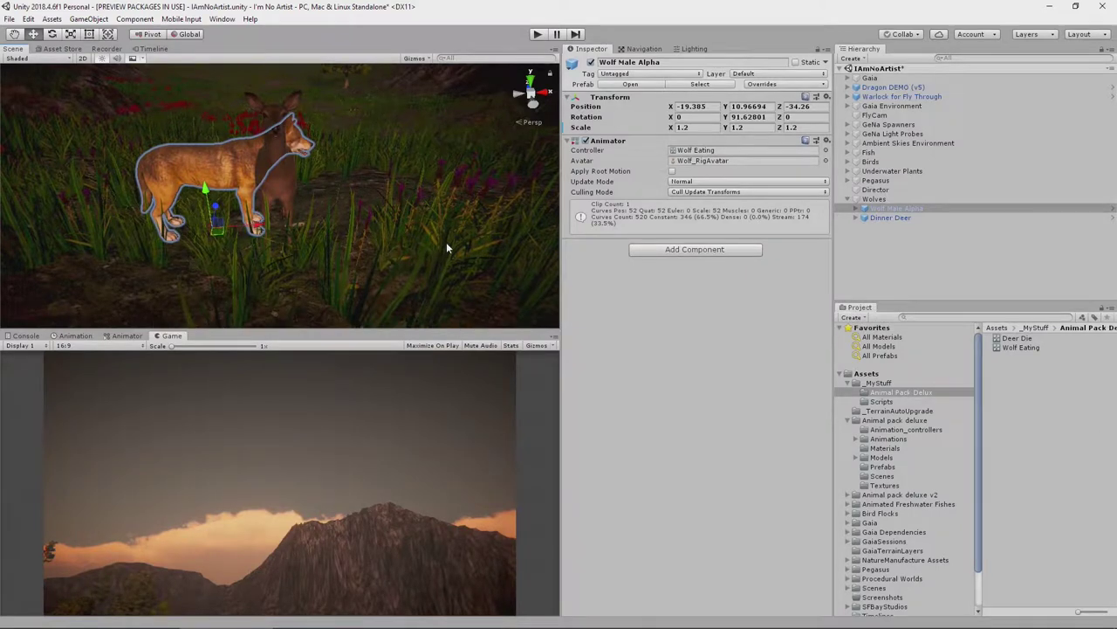
pyautogui.click(993, 209)
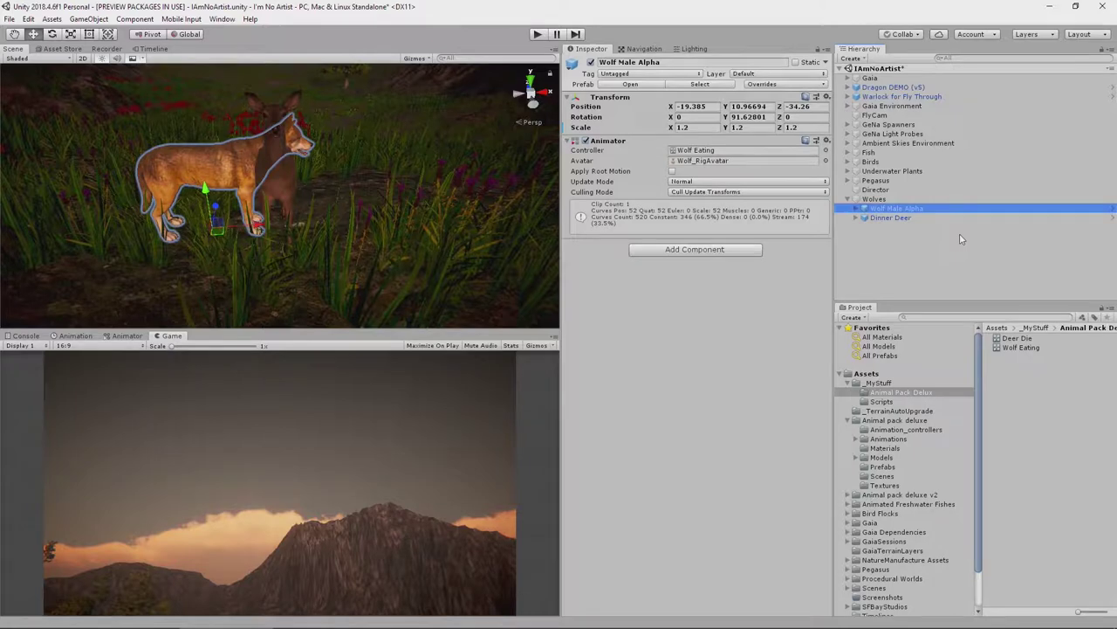
pyautogui.hotkey('ctrl', 'd')
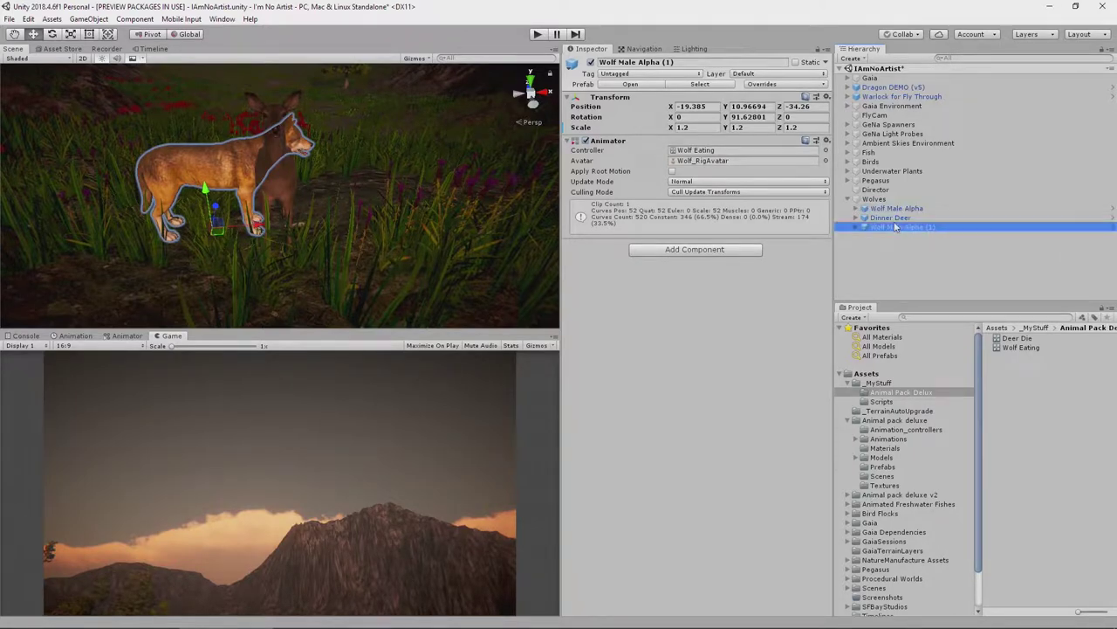
# Step: Move the duplicate above Dinner Deer under Wolves and rename it Wolf Female Alpha
pyautogui.moveTo(894, 229); pyautogui.dragTo(890, 218)
pyautogui.doubleClick(636, 62)
pyautogui.write('Wolf Female Alpha')
pyautogui.press('Return')
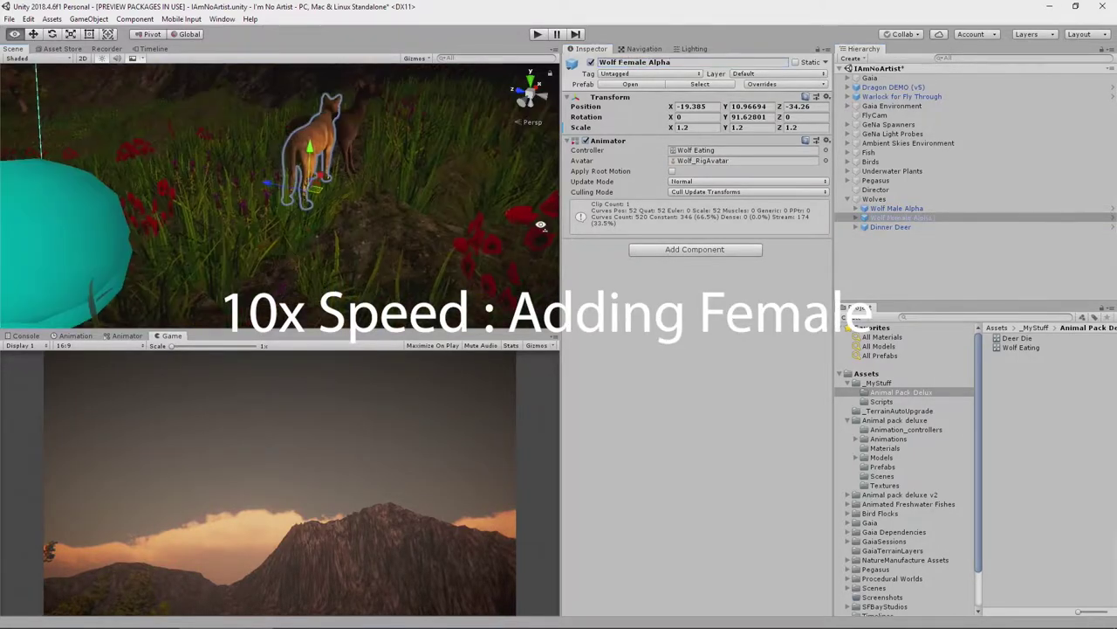
# Step: Place the female wolf beside Wolf Male Alpha and frame the male in the scene
pyautogui.moveTo(349, 175); pyautogui.dragTo(448, 206)
pyautogui.click(897, 209)
pyautogui.press('f')
pyautogui.press('e')
# Step: Test-play the scene, adjust Transform options, then frame the female wolf and select the terrain
pyautogui.click(538, 36)
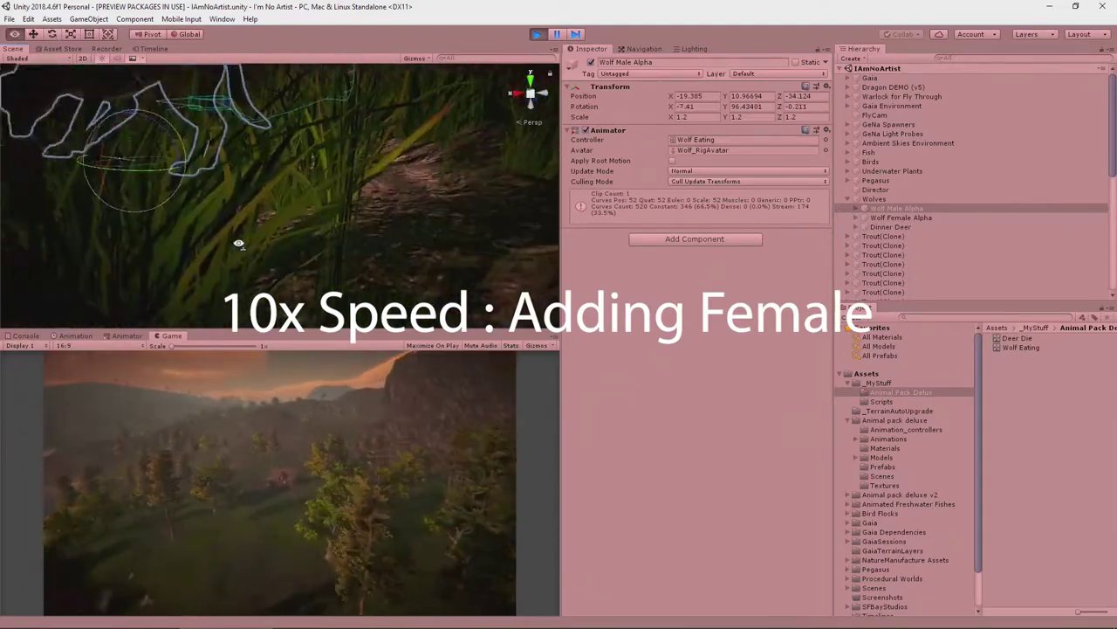
pyautogui.click(826, 86)
pyautogui.click(861, 142)
pyautogui.click(538, 34)
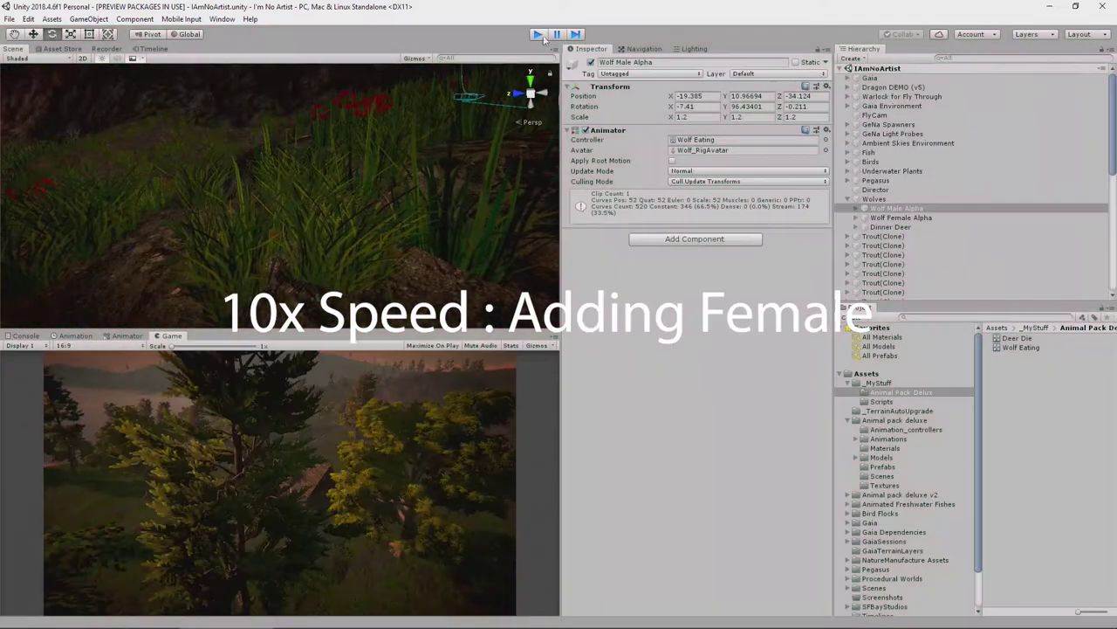
pyautogui.doubleClick(901, 217)
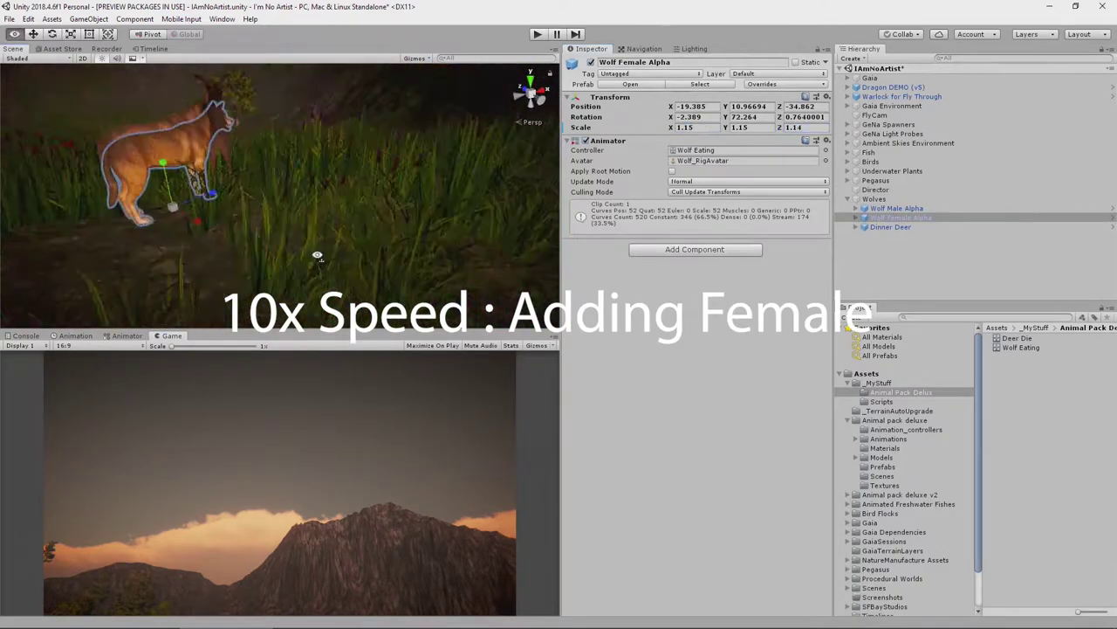
pyautogui.click(317, 252)
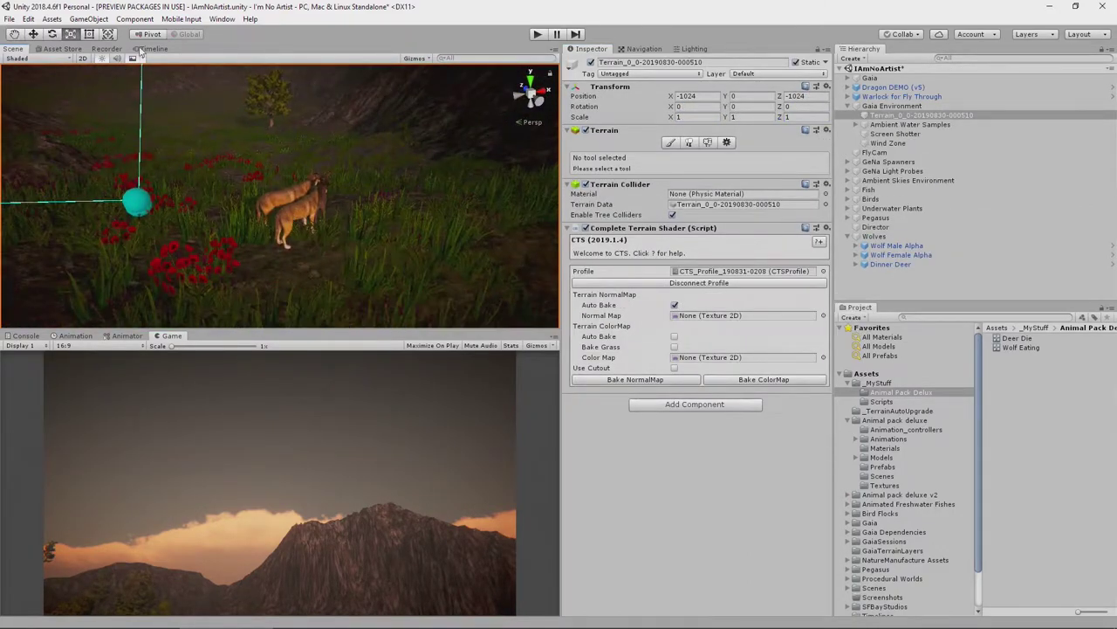
# Step: Show the Director's TutorialFlyThrough timeline and add a Wolf Male Alpha activation track
pyautogui.click(151, 48)
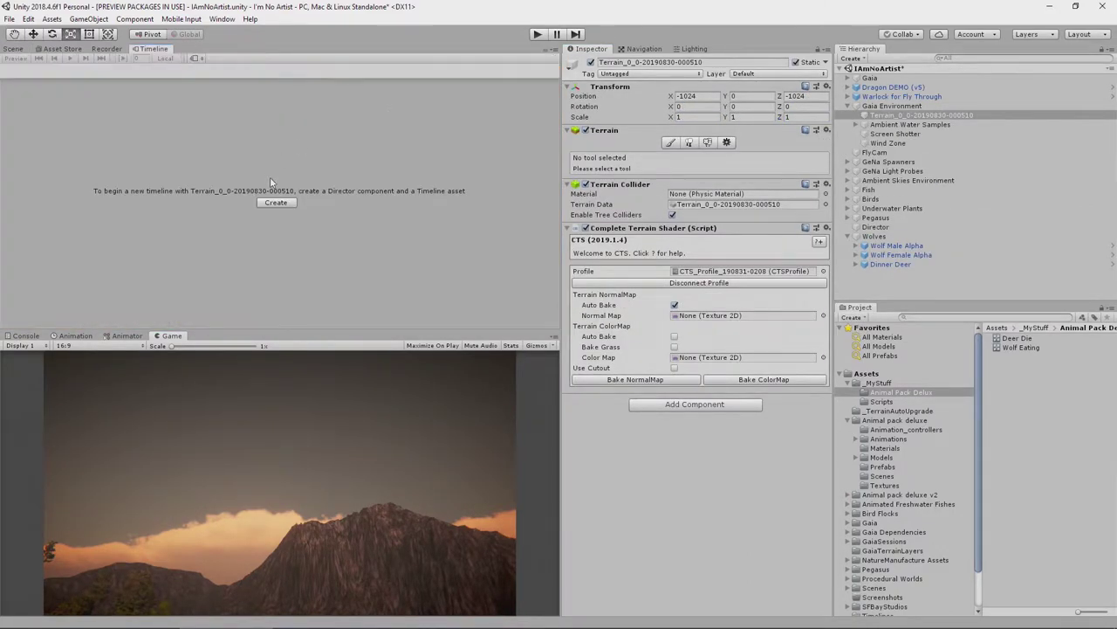
pyautogui.click(896, 227)
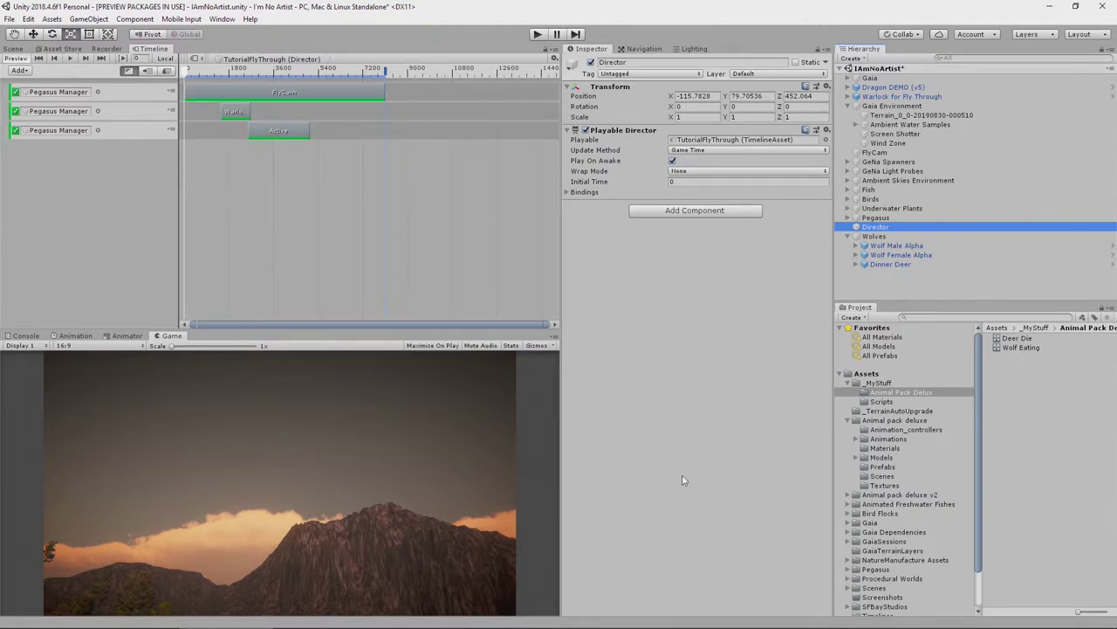
pyautogui.rightClick(110, 153)
pyautogui.click(162, 162)
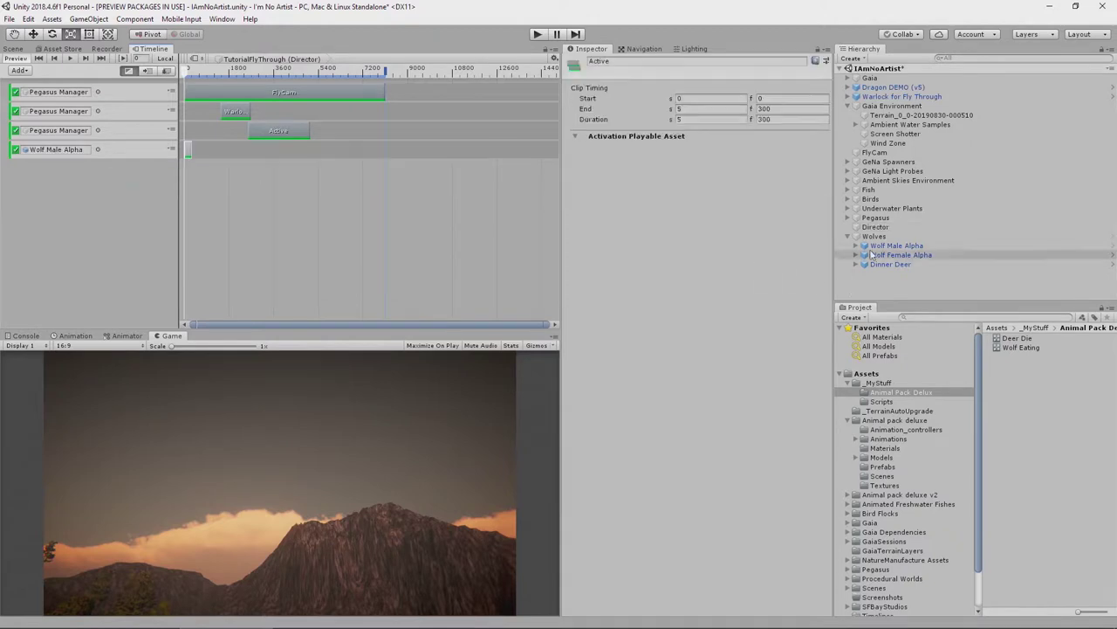
# Step: Add activation tracks for Wolf Female Alpha and Dinner Deer from the Hierarchy
pyautogui.moveTo(888, 256); pyautogui.dragTo(106, 172)
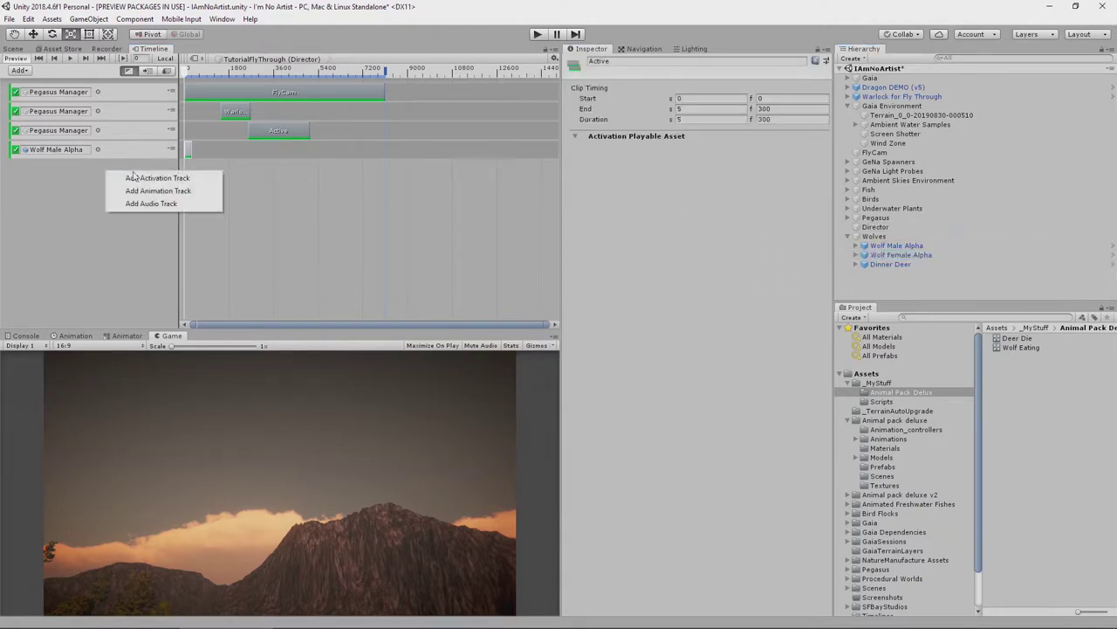
pyautogui.click(151, 179)
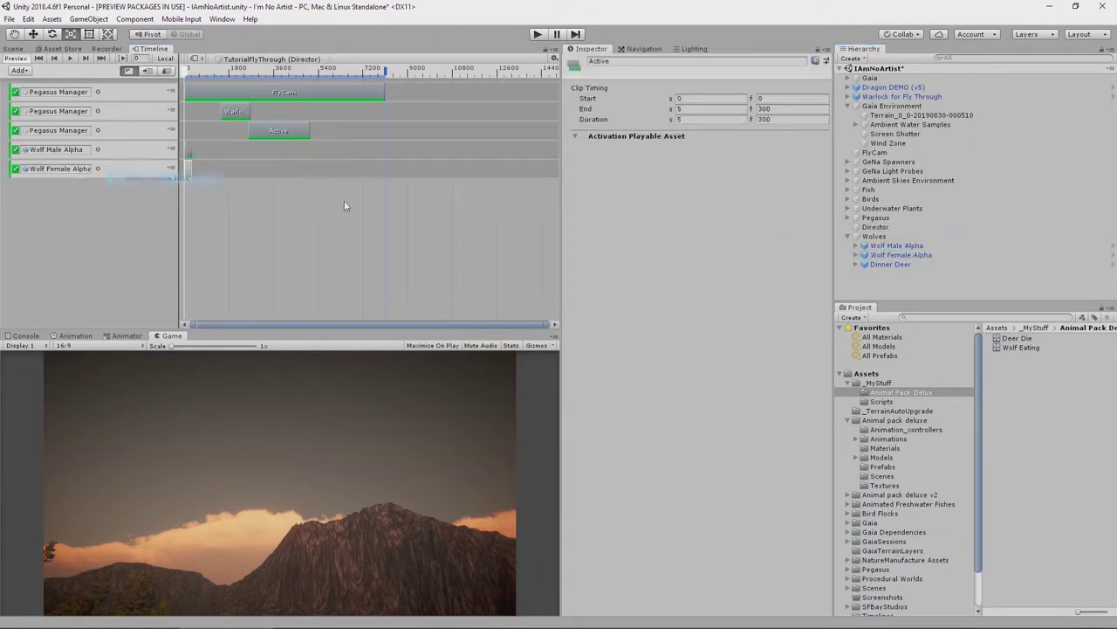
pyautogui.moveTo(899, 265); pyautogui.dragTo(81, 211)
pyautogui.click(118, 214)
# Step: Create a track group and nest the three animal activation tracks inside it
pyautogui.rightClick(49, 226)
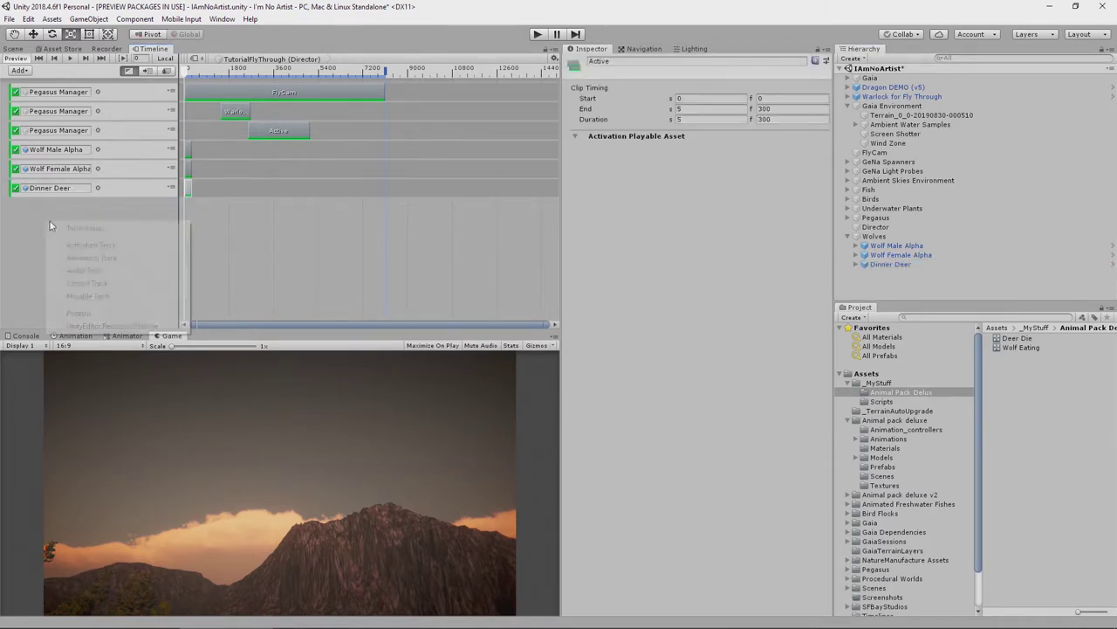
pyautogui.click(100, 228)
pyautogui.click(111, 152)
pyautogui.keyDown('shift'); pyautogui.click(117, 190); pyautogui.keyUp('shift')
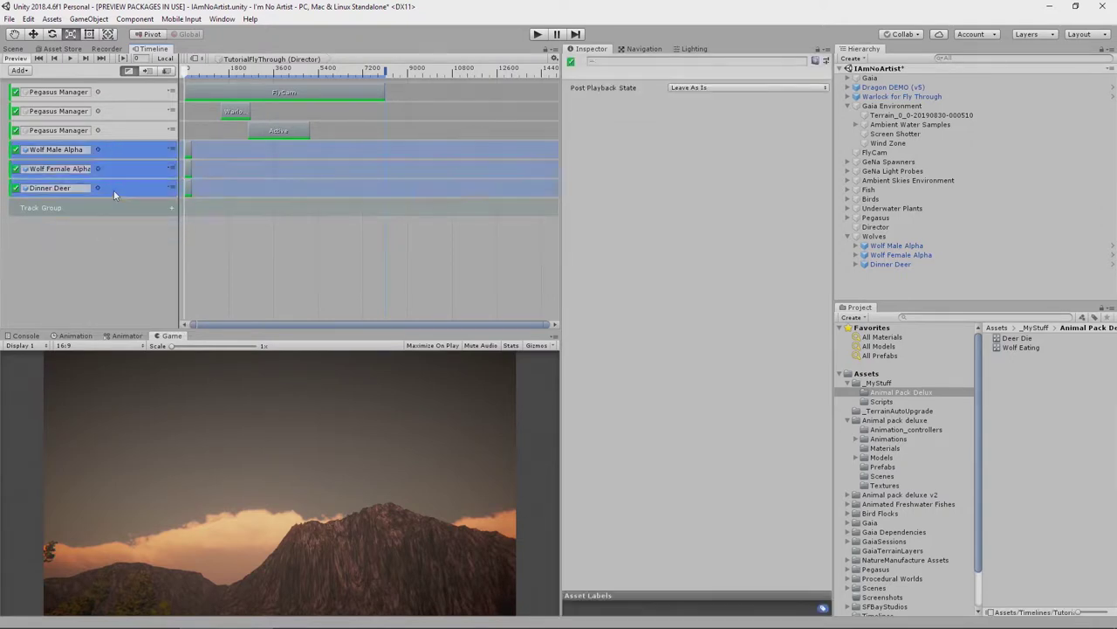
pyautogui.moveTo(120, 155); pyautogui.dragTo(110, 212)
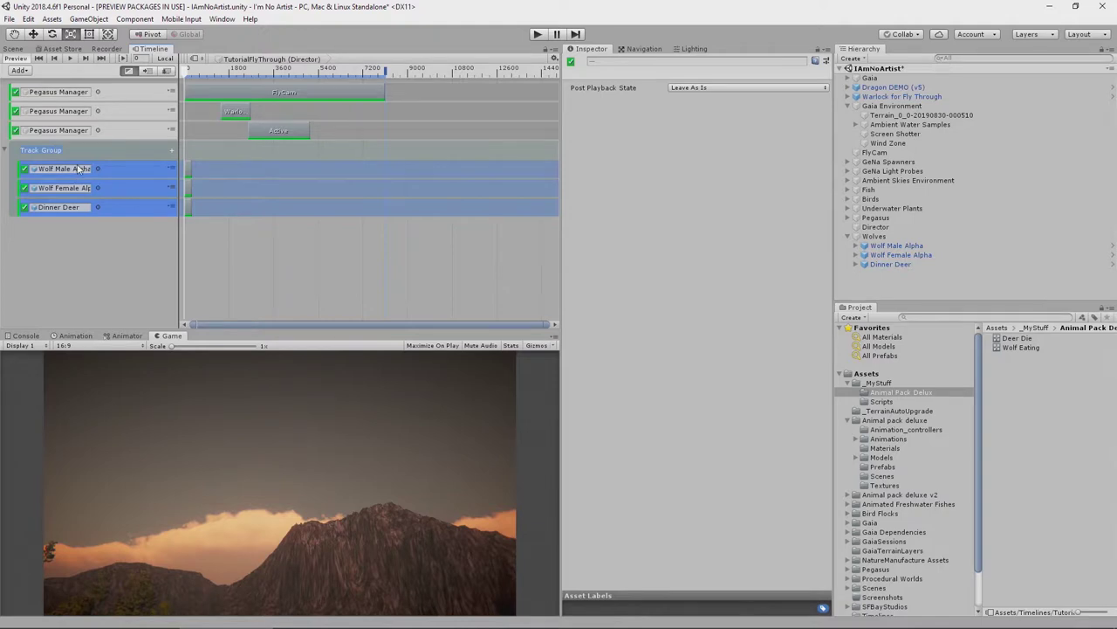
# Step: Name the group Wolf Pack 1 and move Wolf Male Alpha's Active clip to 84.3 s
pyautogui.write('Wolf Pack 1')
pyautogui.click(72, 152)
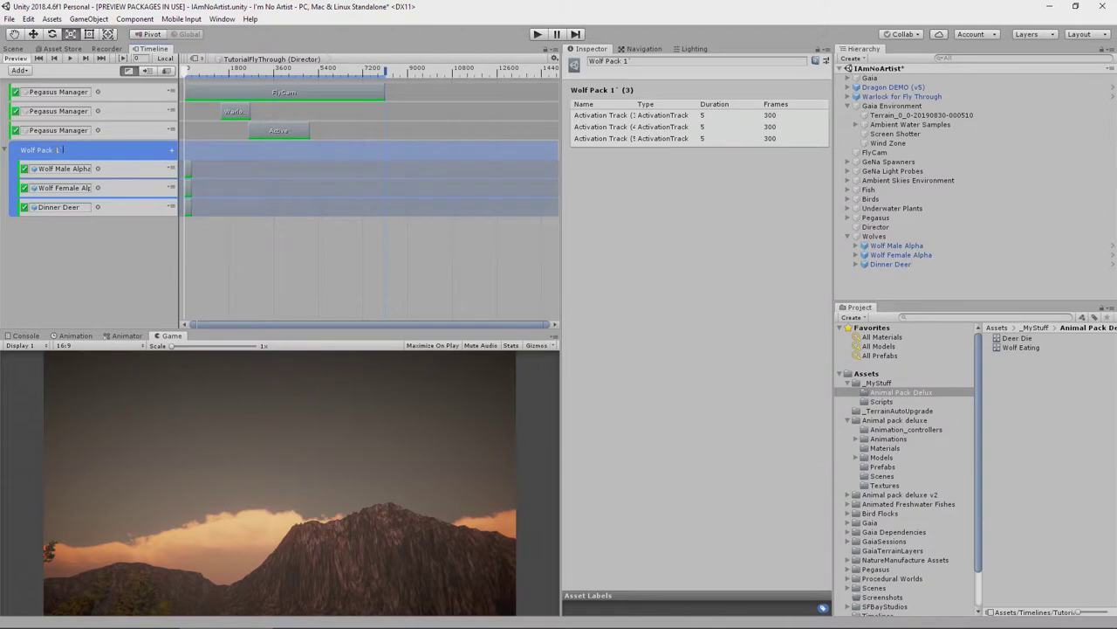
pyautogui.click(75, 265)
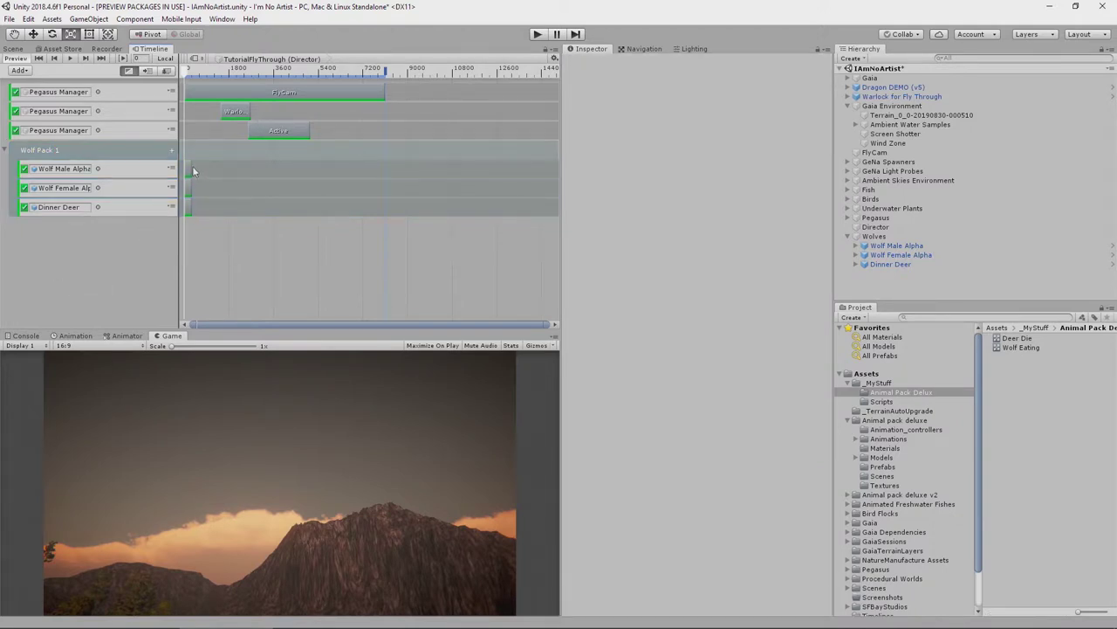
pyautogui.moveTo(188, 172); pyautogui.dragTo(312, 171)
# Step: Shift the Wolf Female Alpha and Dinner Deer clips to start around 84 s, aligned with the male
pyautogui.click(187, 190)
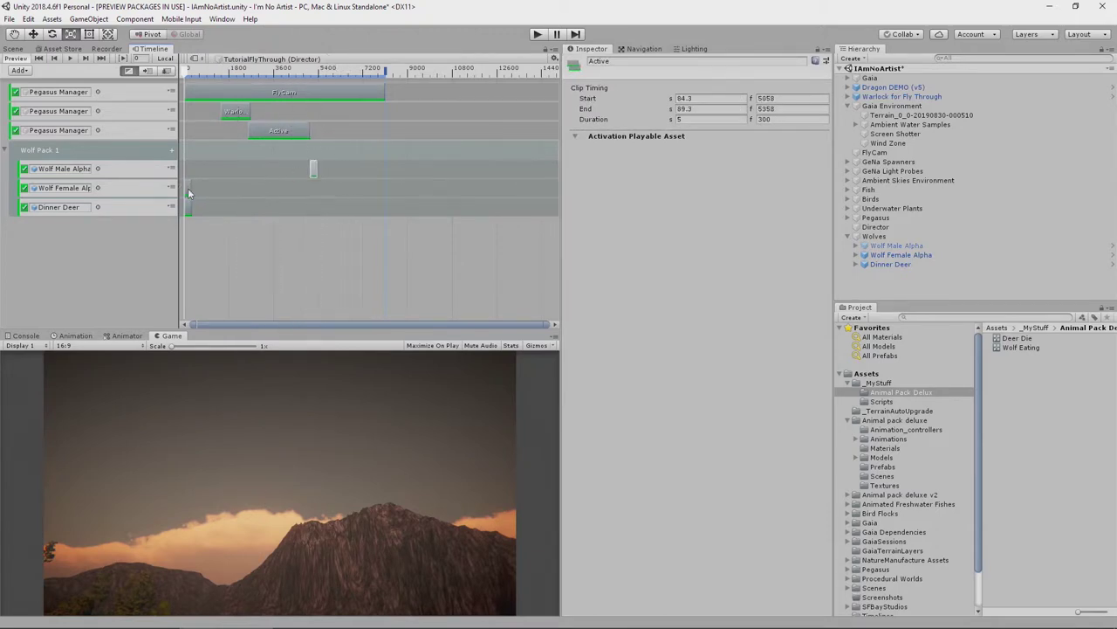
pyautogui.moveTo(187, 193); pyautogui.dragTo(317, 198)
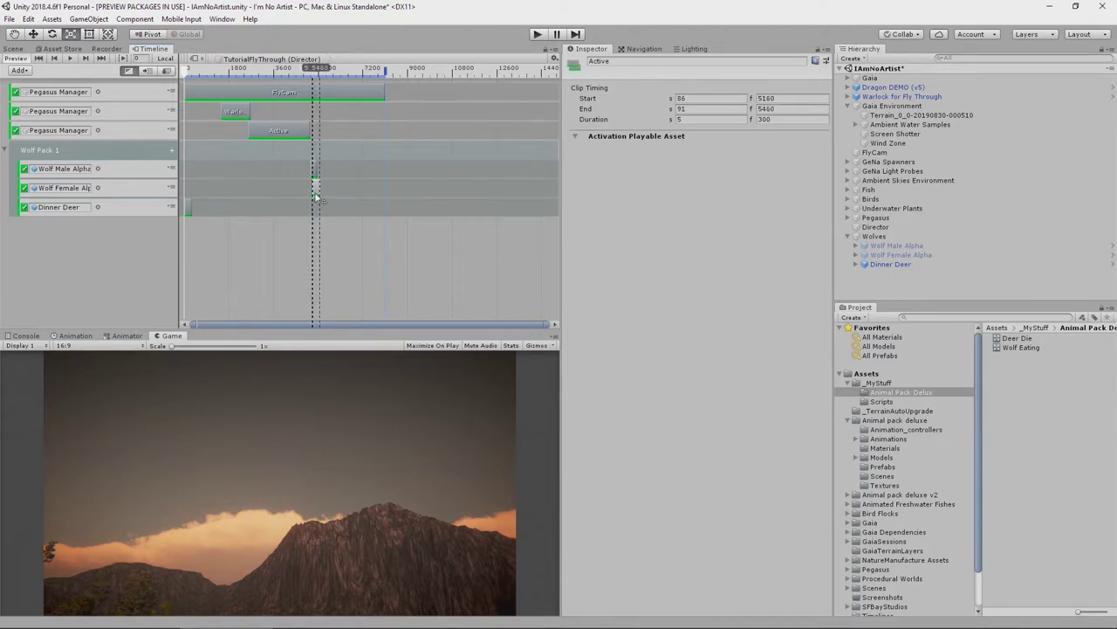
pyautogui.moveTo(317, 199); pyautogui.dragTo(316, 194)
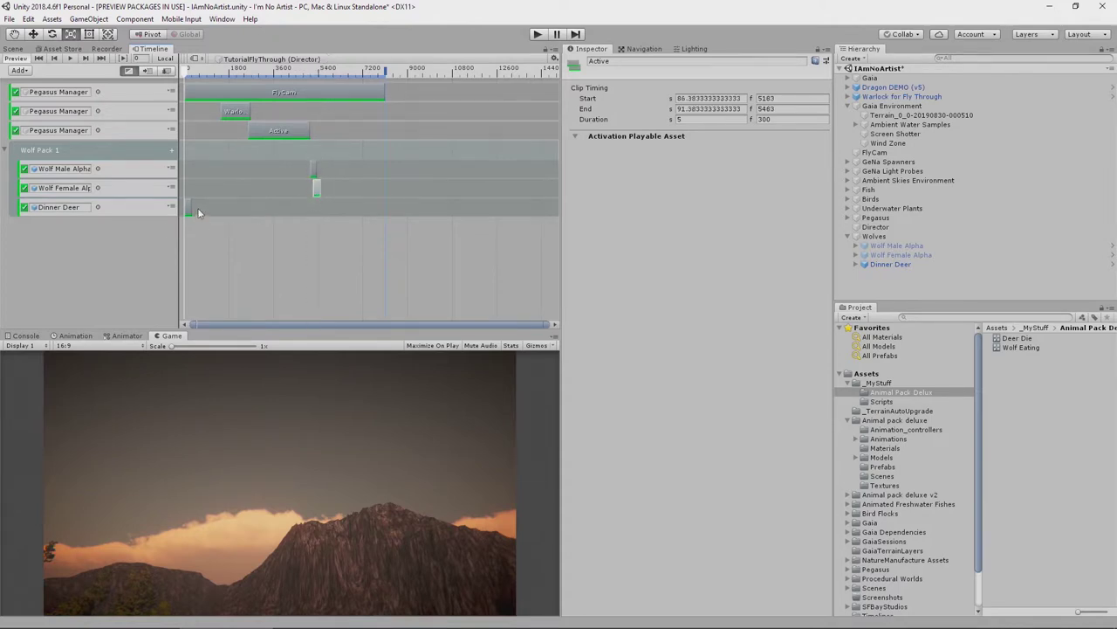
pyautogui.moveTo(188, 211); pyautogui.dragTo(315, 213)
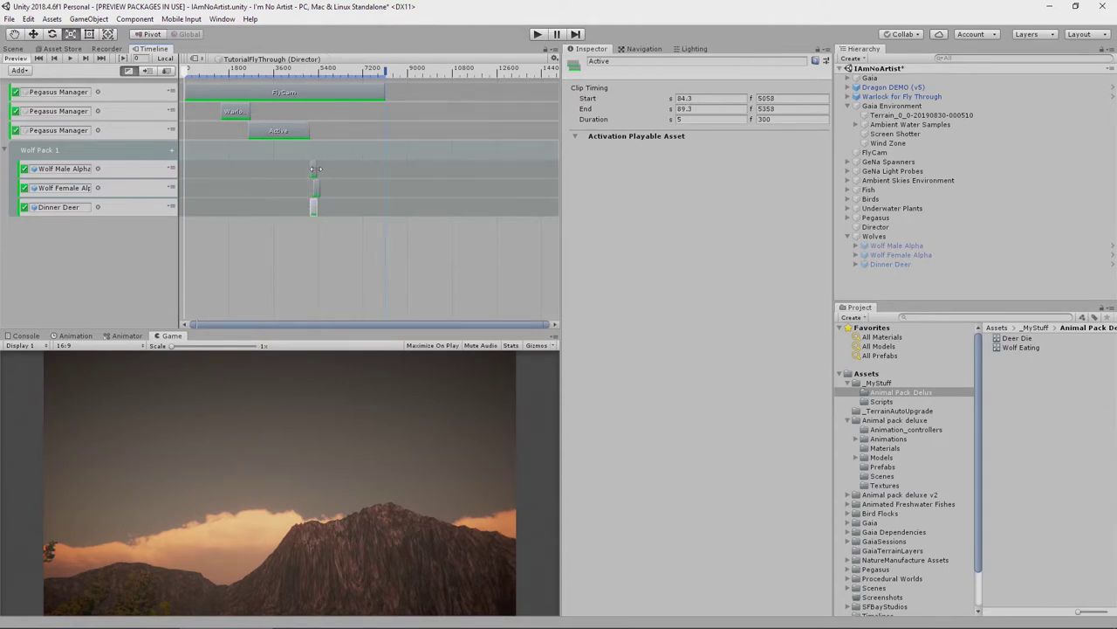
# Step: Extend all three Wolf Pack 1 clips to about 134.9 s and start a test play
pyautogui.moveTo(316, 168); pyautogui.dragTo(388, 178)
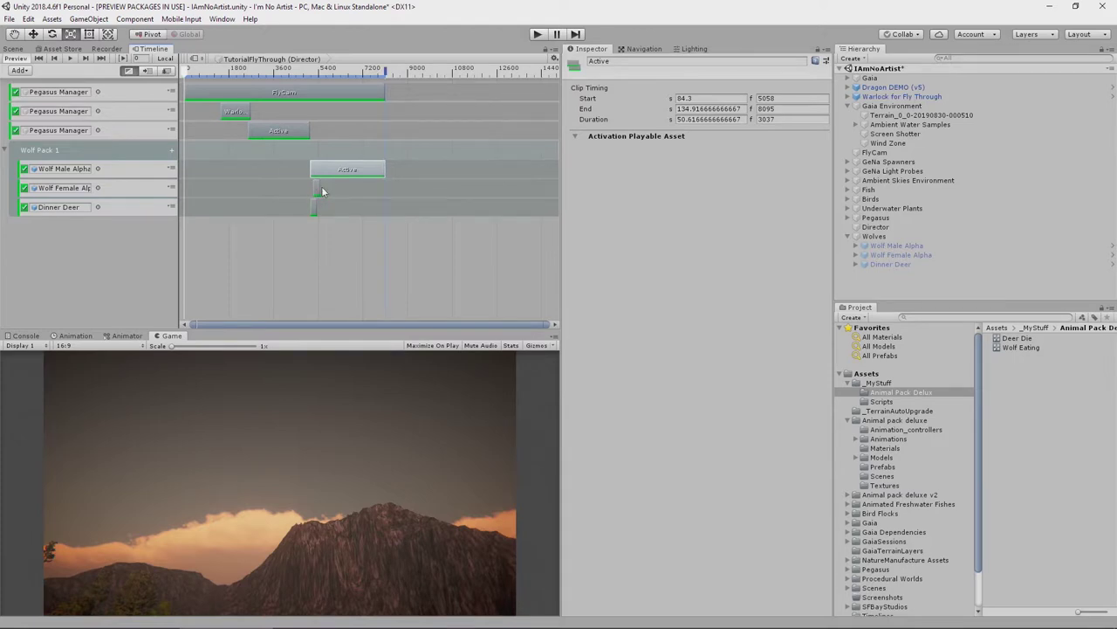
pyautogui.moveTo(319, 190); pyautogui.dragTo(381, 187)
pyautogui.moveTo(318, 207); pyautogui.dragTo(385, 207)
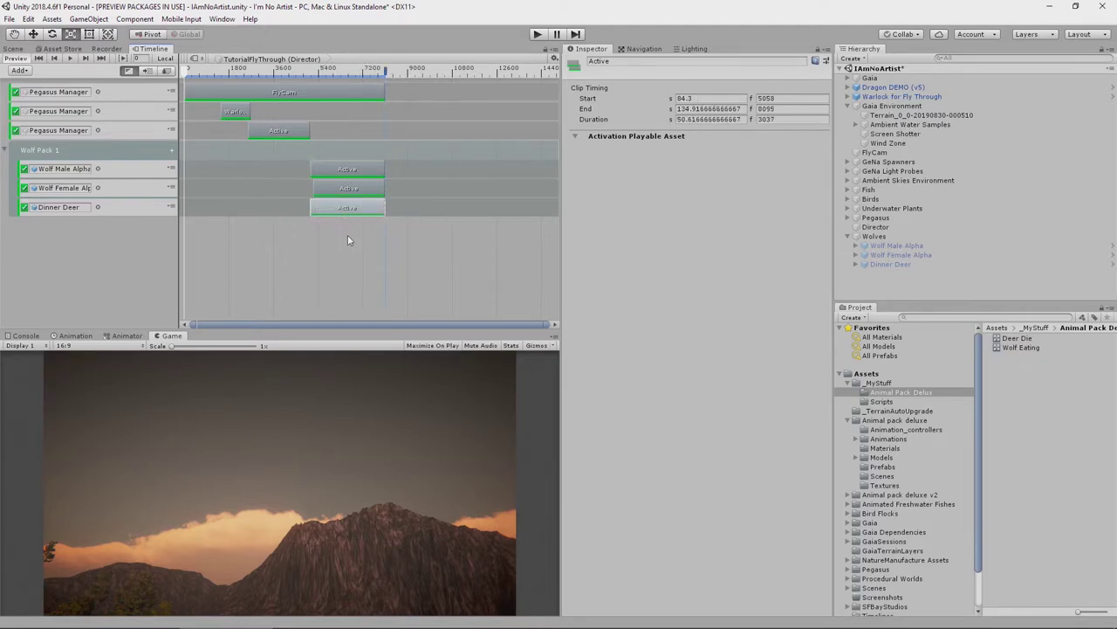
pyautogui.click(538, 35)
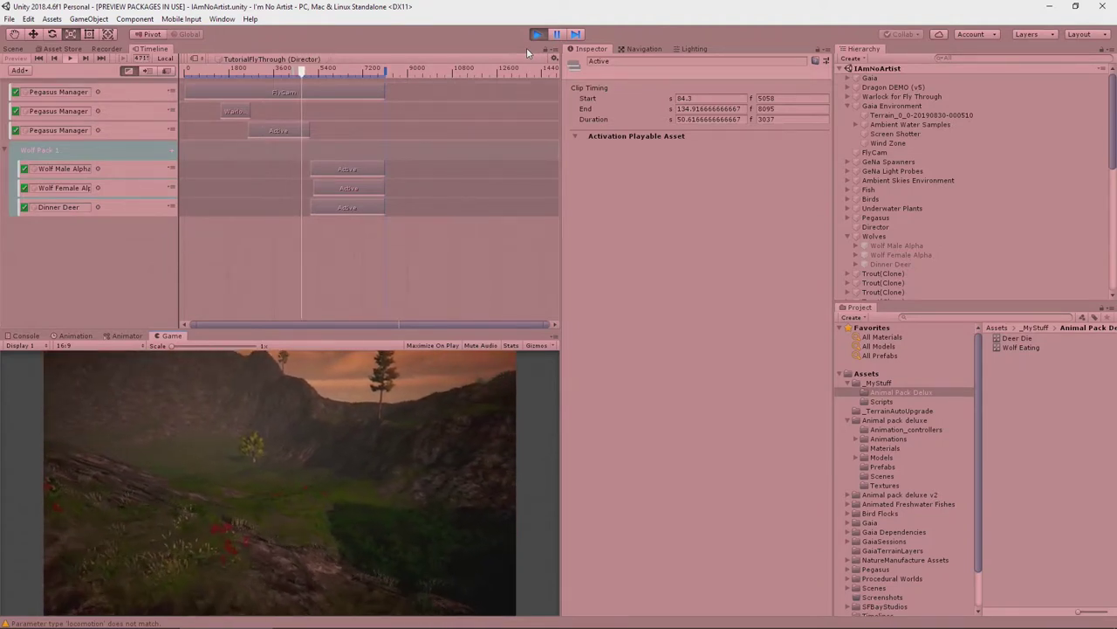
pyautogui.click(13, 49)
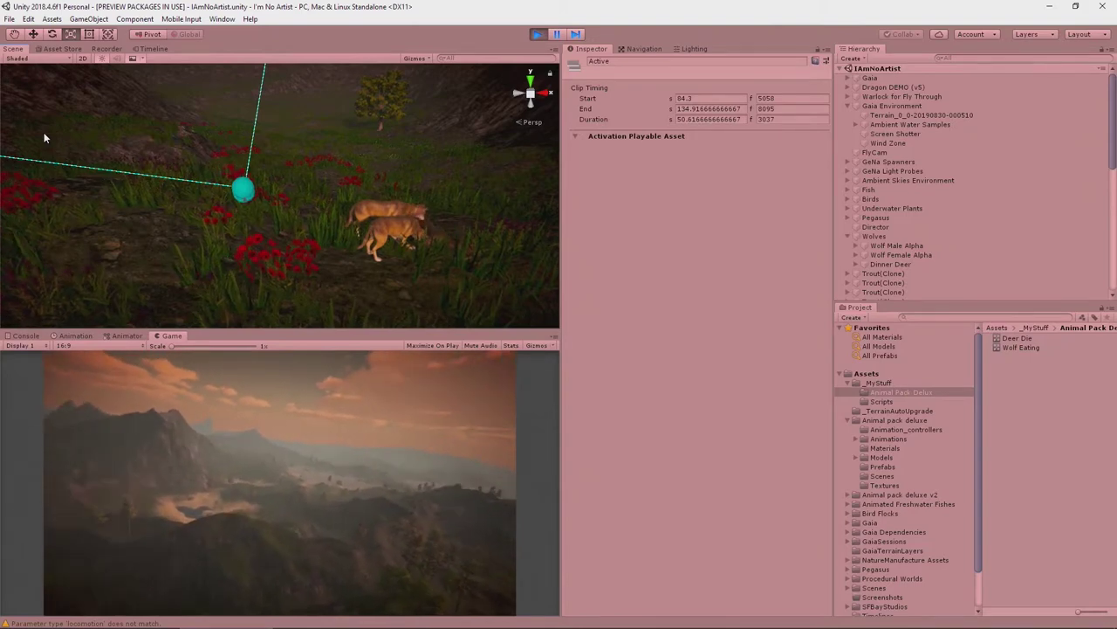
pyautogui.hotkey('ctrl', 'p')
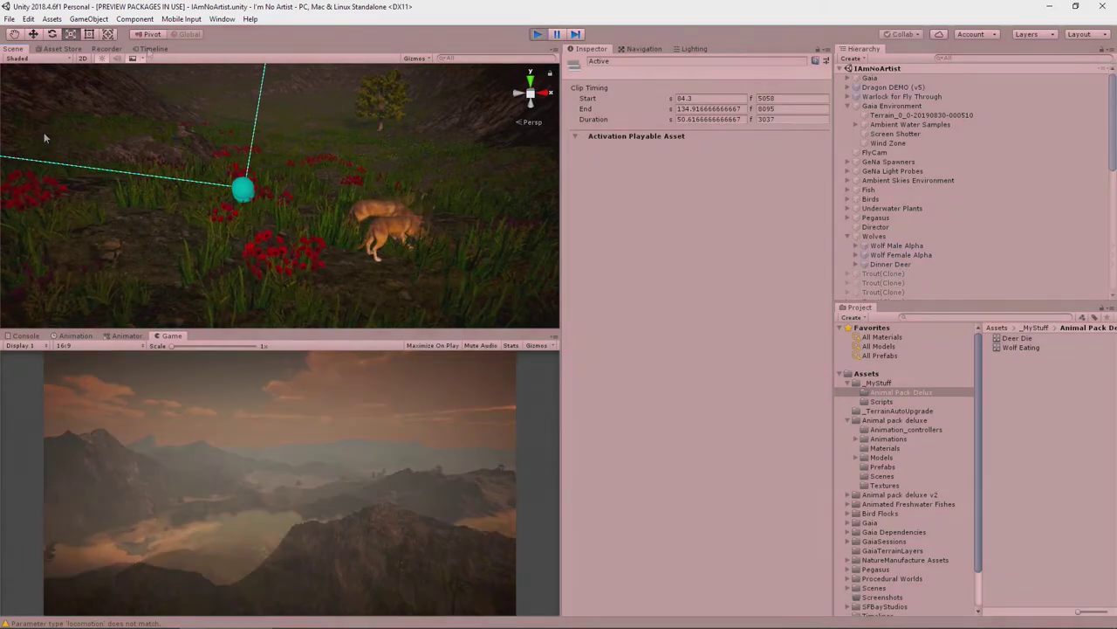
pyautogui.click(151, 49)
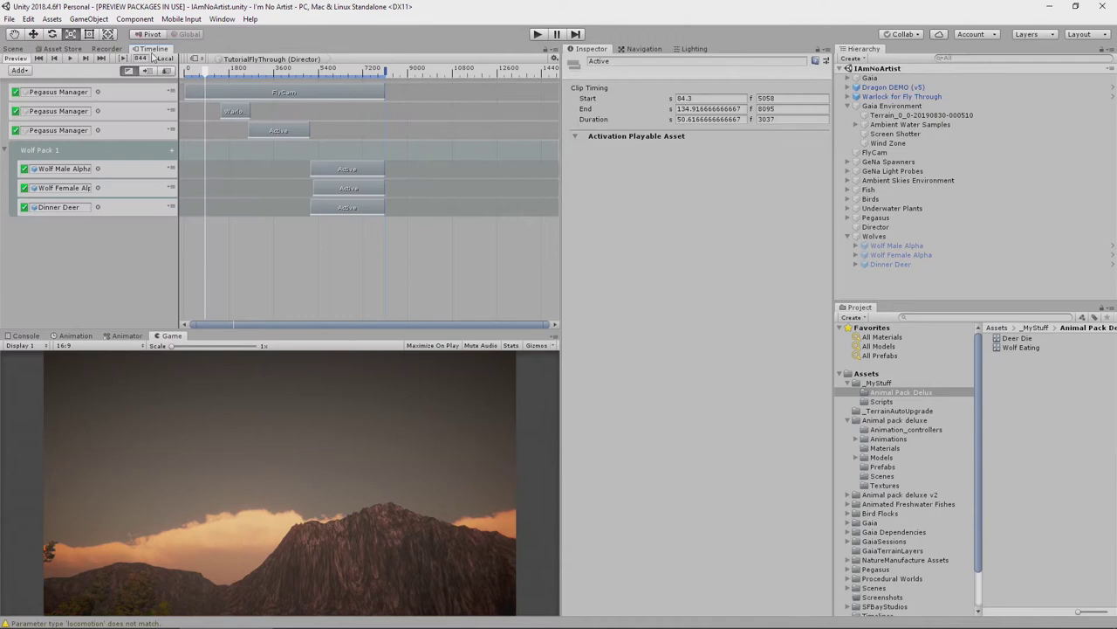
# Step: Select the three Wolf Pack 1 clips, shift them to start at 64.75 s, and play
pyautogui.moveTo(294, 249); pyautogui.dragTo(327, 167)
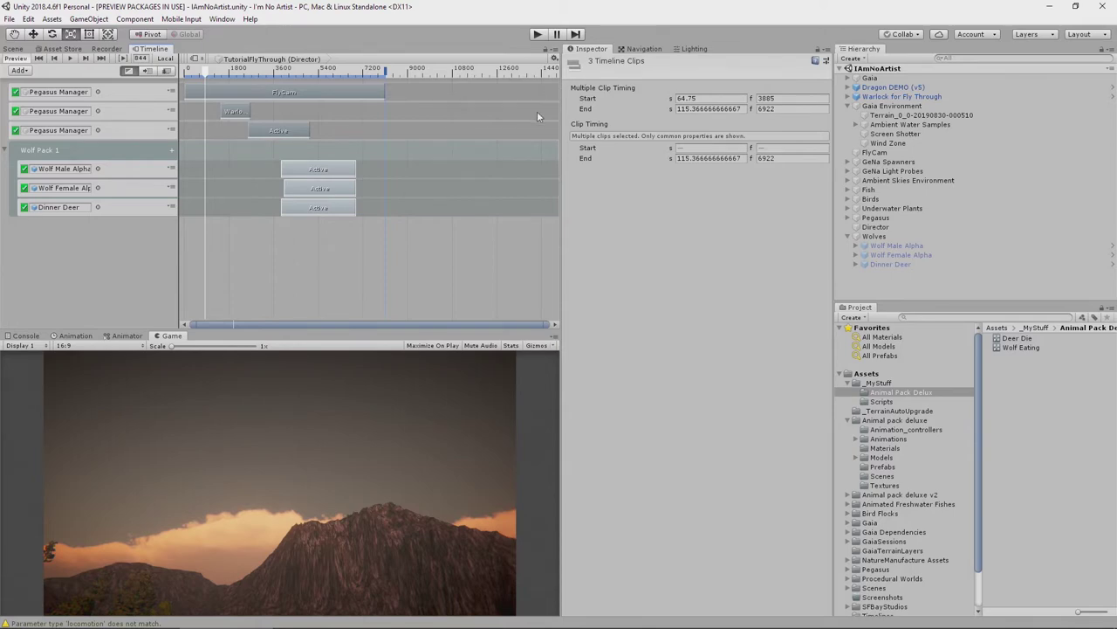
pyautogui.click(539, 35)
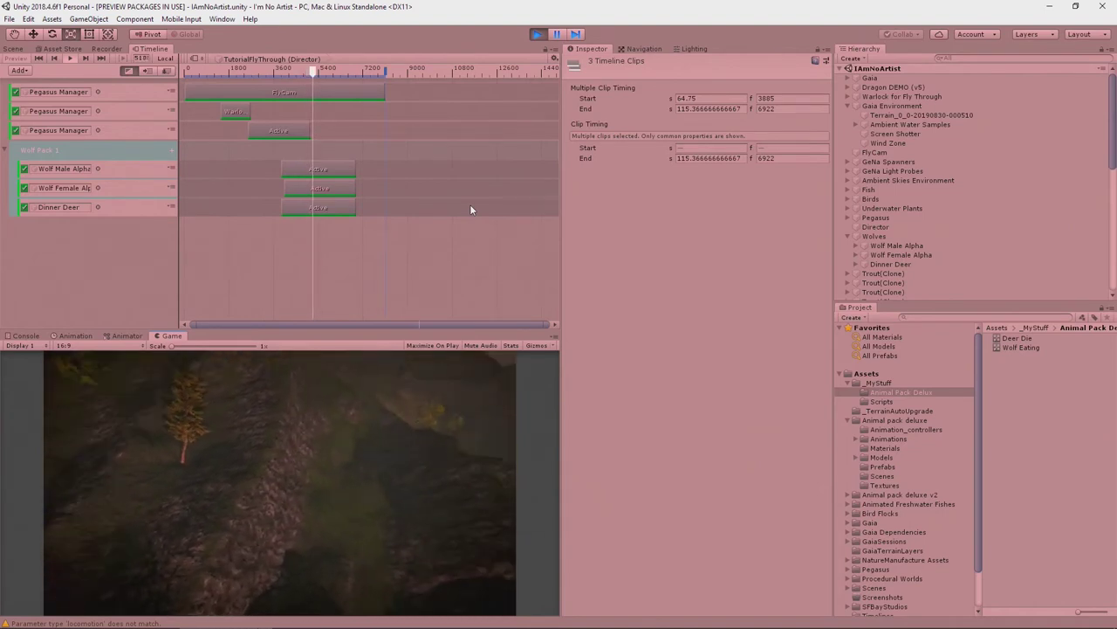
# Step: Exit Play mode, leaving Wolf Pack 1's clips at 64.75–115.37 s
pyautogui.click(541, 39)
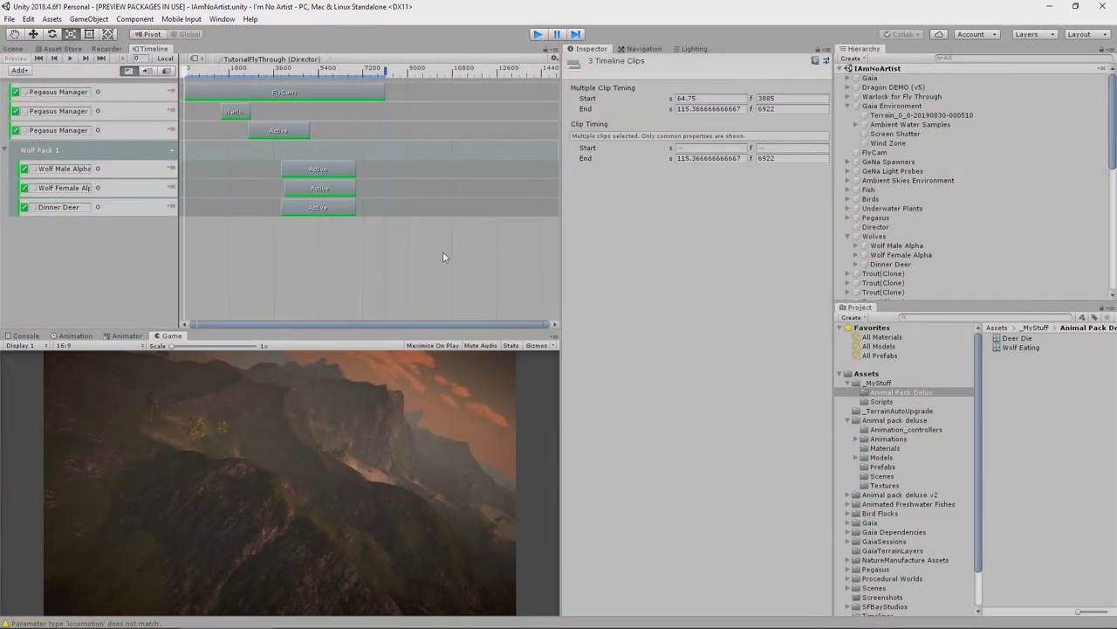